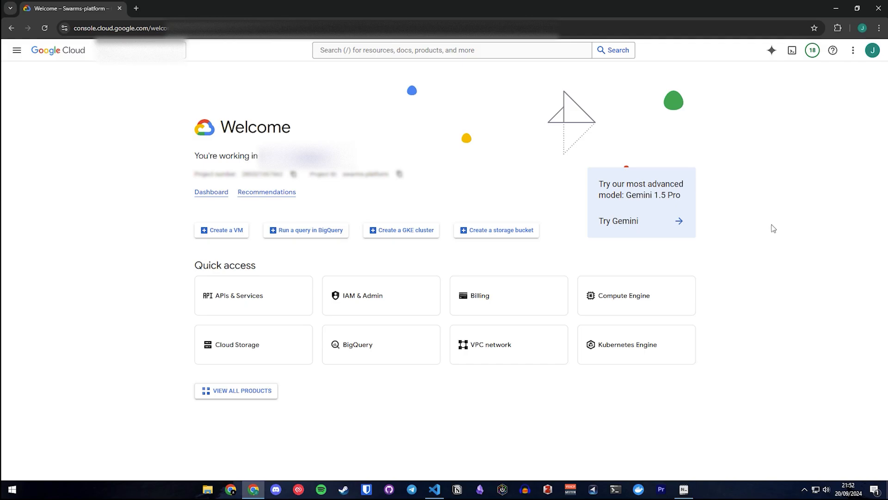
# Open Compute Engine, start creating a new VM instance and look through its default configuration.
pyautogui.click(645, 297)
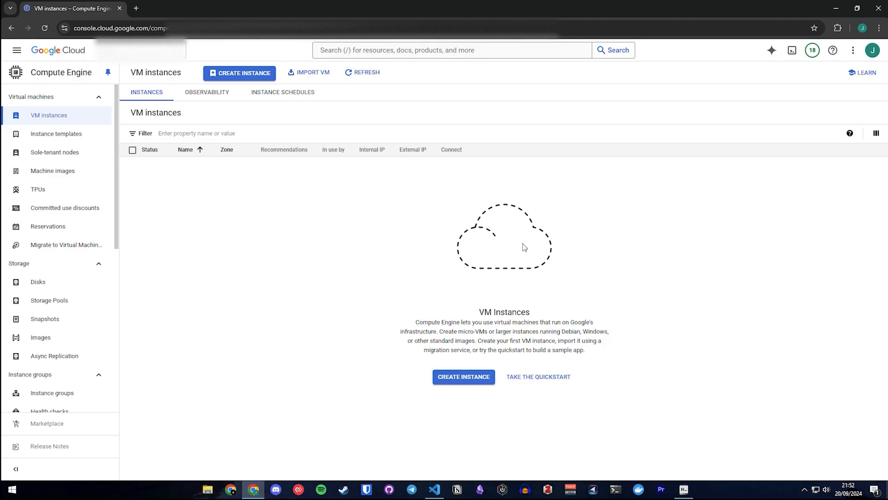
pyautogui.click(474, 380)
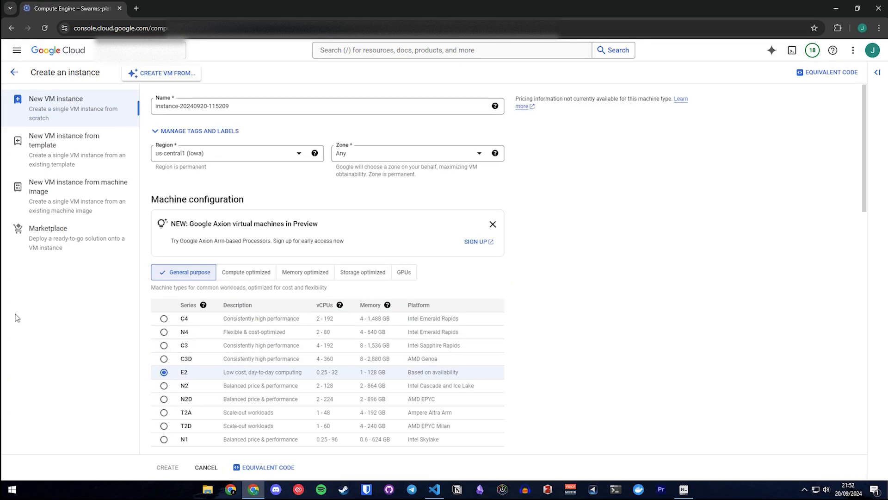
pyautogui.scroll(-8, 350, 321)
pyautogui.scroll(10, 351, 329)
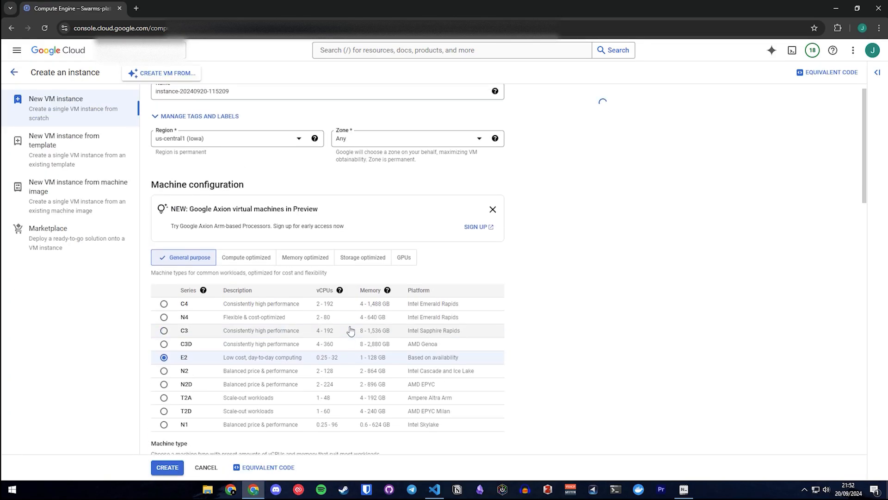
pyautogui.scroll(-15, 523, 240)
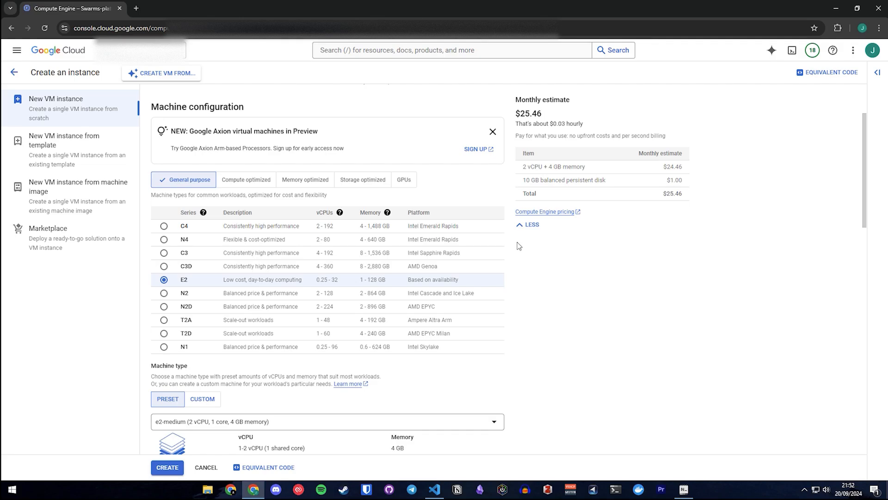
pyautogui.scroll(12, 512, 293)
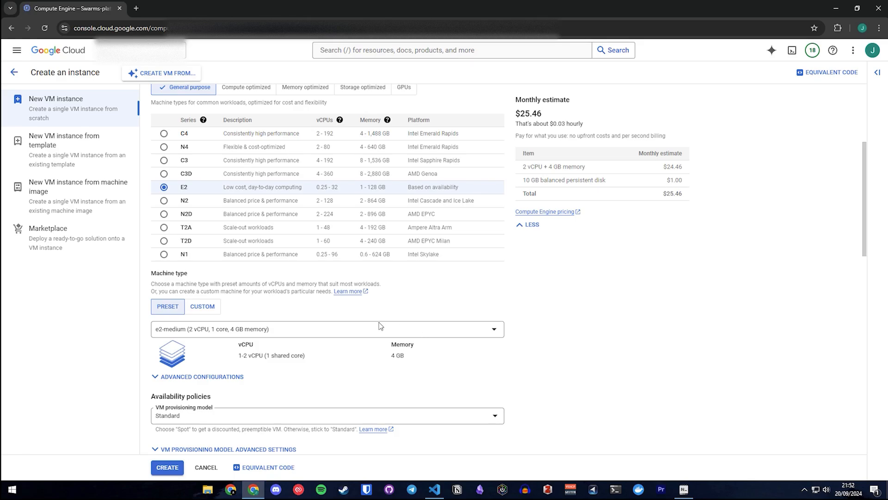
pyautogui.scroll(-4, 380, 326)
pyautogui.scroll(-5, 381, 326)
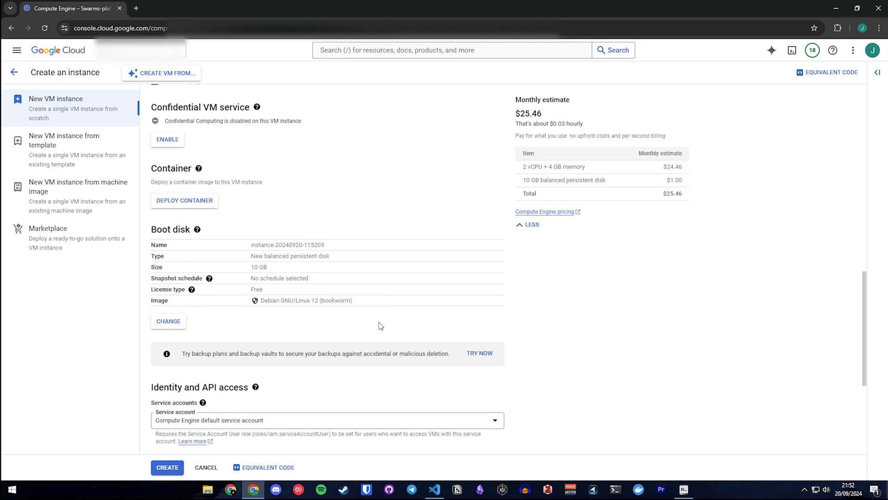
pyautogui.scroll(10, 379, 326)
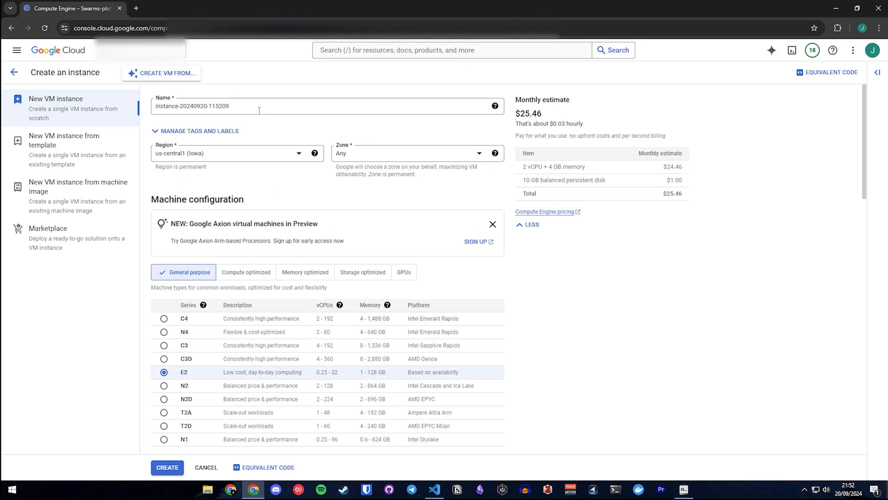
# Name the new VM instance test-instance.
pyautogui.tripleClick(398, 109)
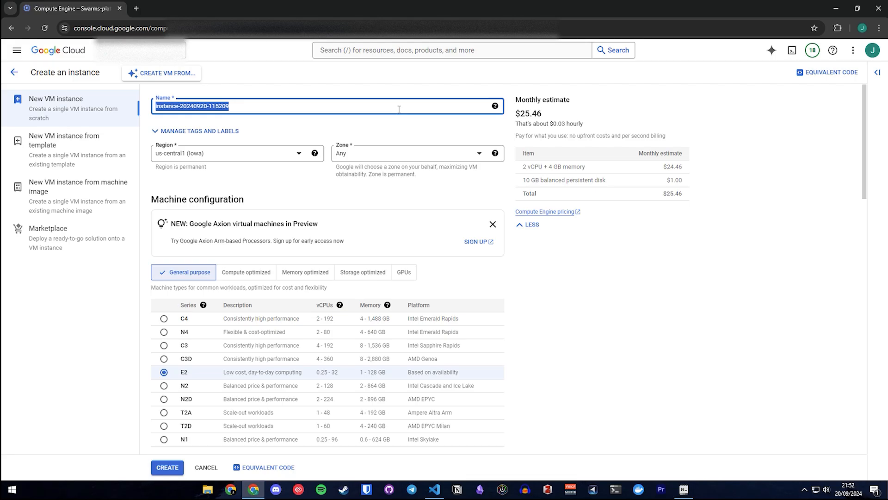
pyautogui.write('test-i')
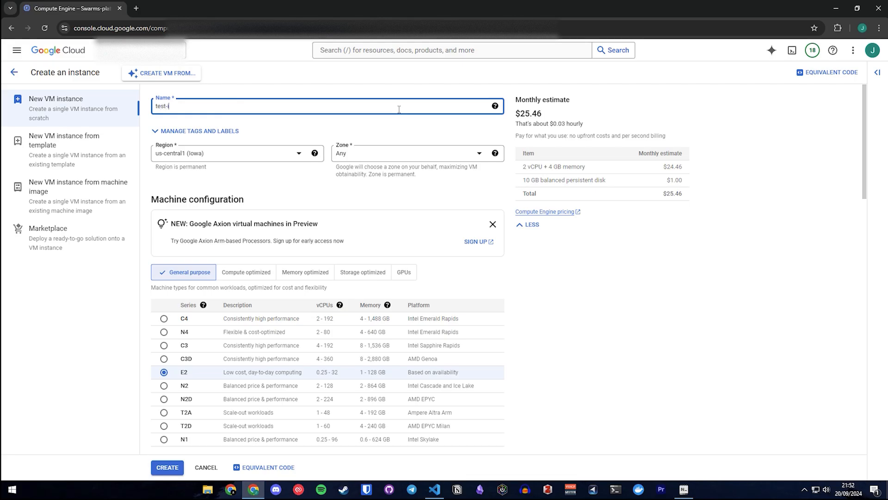
pyautogui.write('nstance')
# Configure the machine as a GPU type with one NVIDIA T4.
pyautogui.scroll(-2, 362, 157)
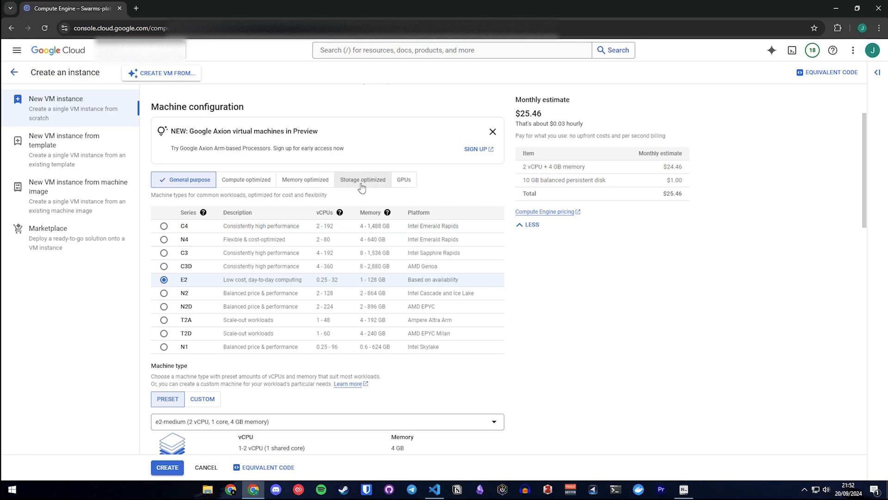
pyautogui.click(405, 183)
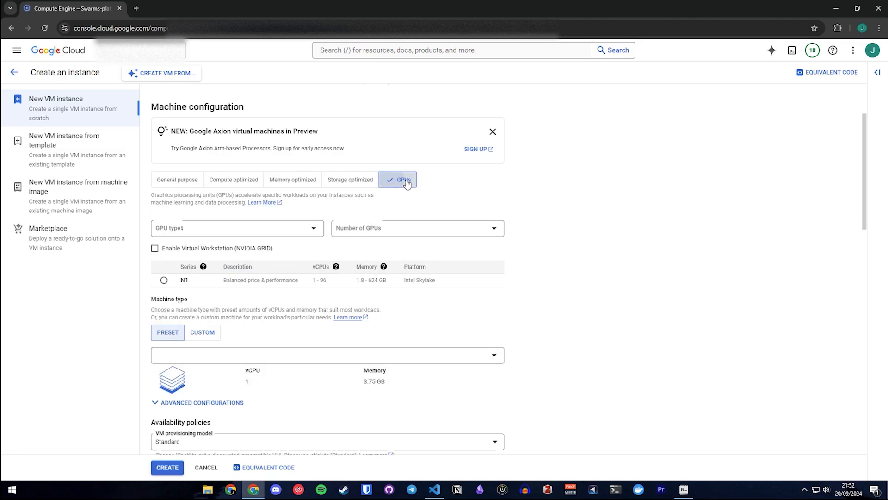
pyautogui.click(208, 233)
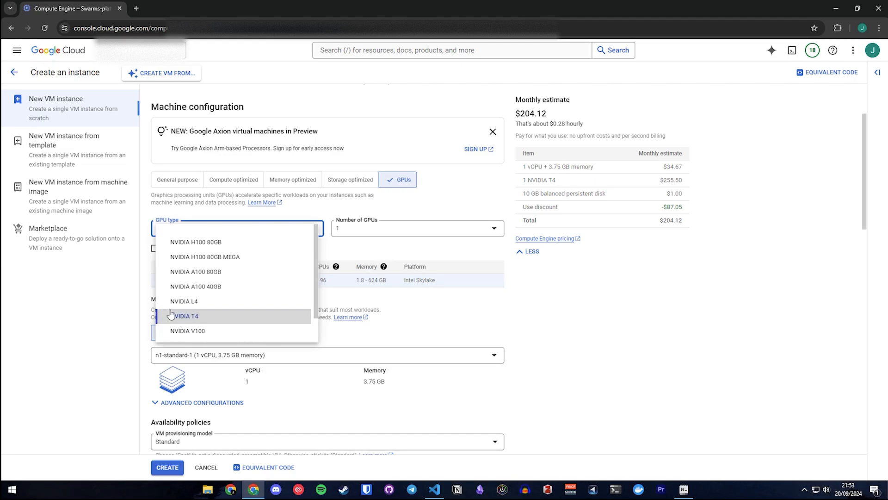
pyautogui.click(239, 314)
pyautogui.click(366, 229)
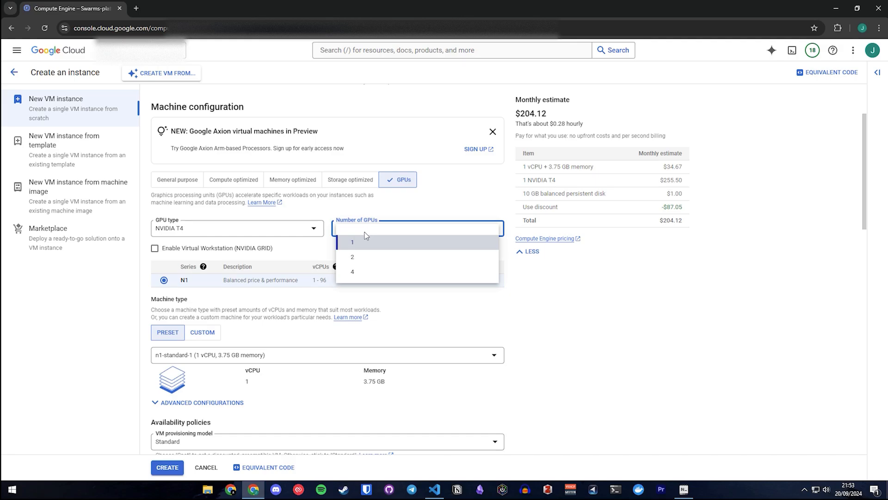
pyautogui.click(353, 242)
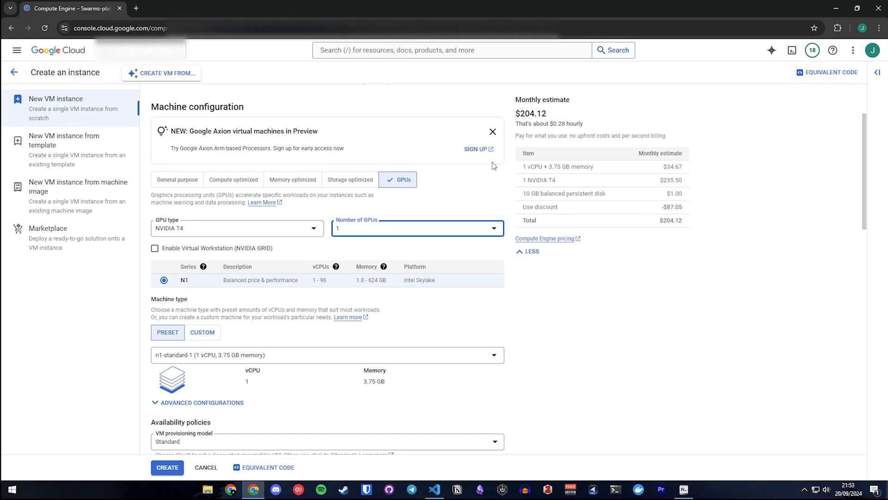
# Examine the hourly and monthly cost estimates and the remaining machine, availability and boot disk settings.
pyautogui.doubleClick(554, 124)
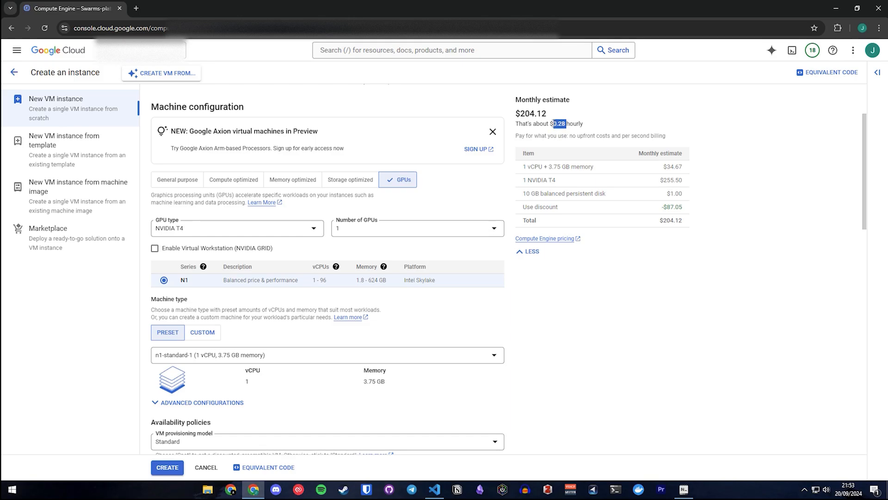
pyautogui.moveTo(547, 114); pyautogui.dragTo(516, 113)
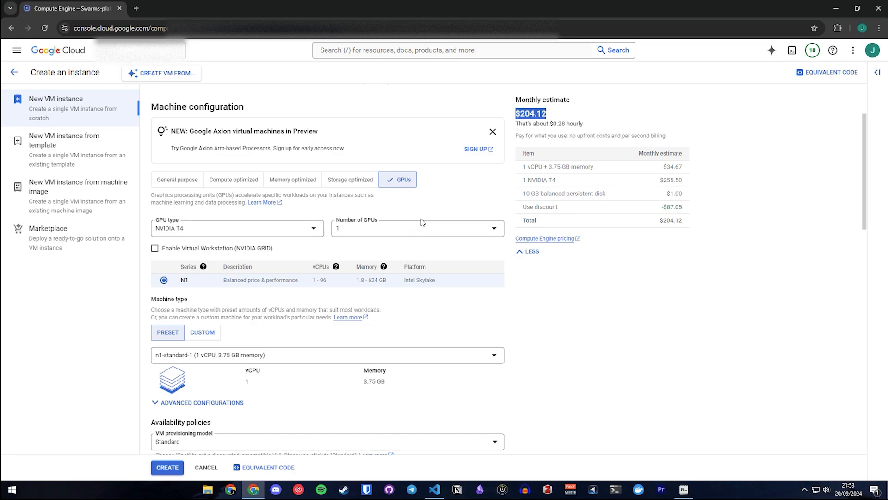
pyautogui.scroll(-3, 491, 190)
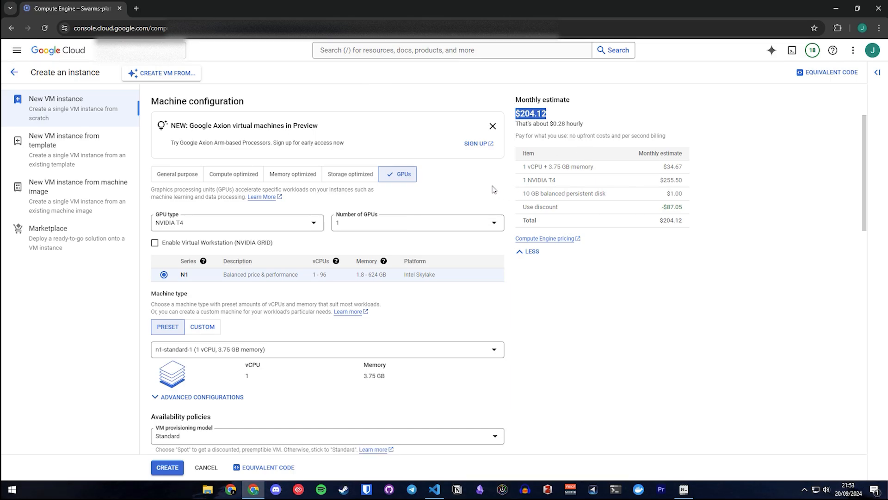
pyautogui.scroll(-6, 379, 225)
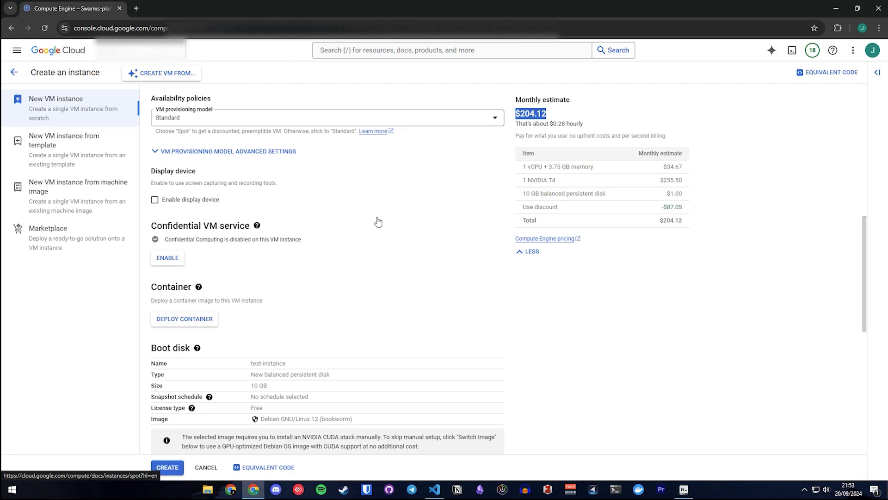
pyautogui.scroll(7, 329, 213)
pyautogui.scroll(-6, 352, 241)
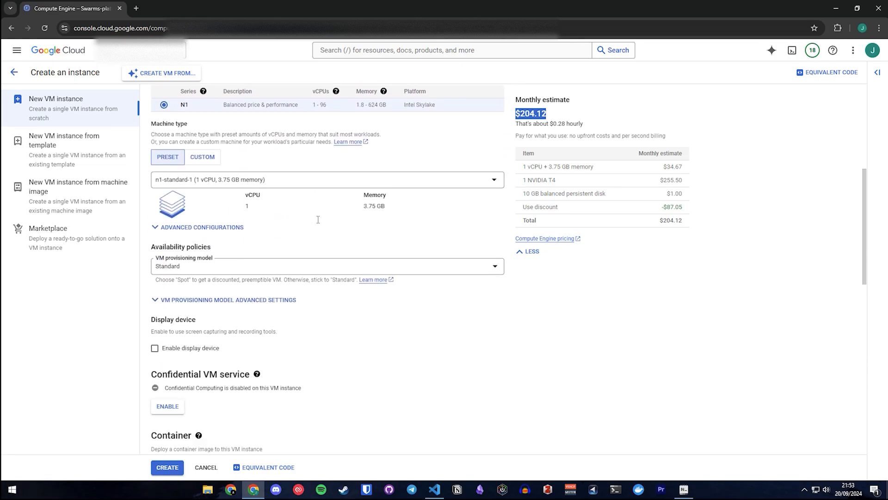
pyautogui.scroll(-2, 185, 278)
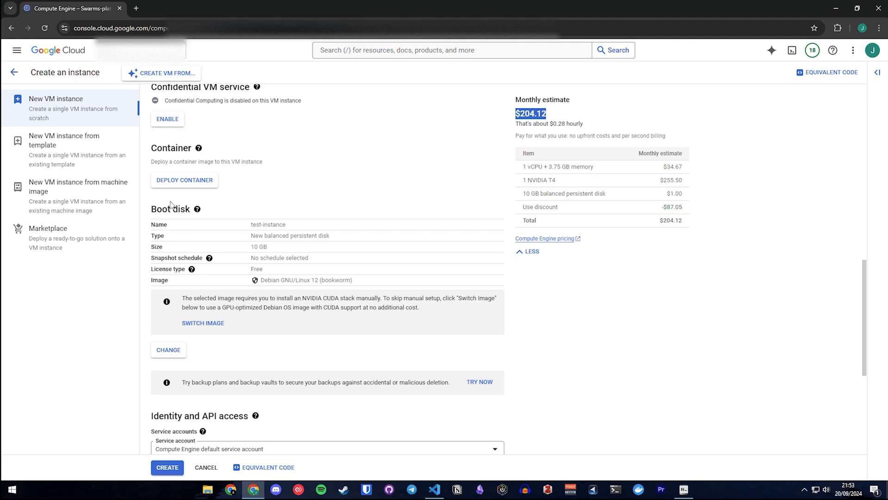
# Switch the boot disk to the suggested Deep Learning VM with CUDA 11.8 M124 image and set its size to 100 GB.
pyautogui.moveTo(150, 210); pyautogui.dragTo(193, 211)
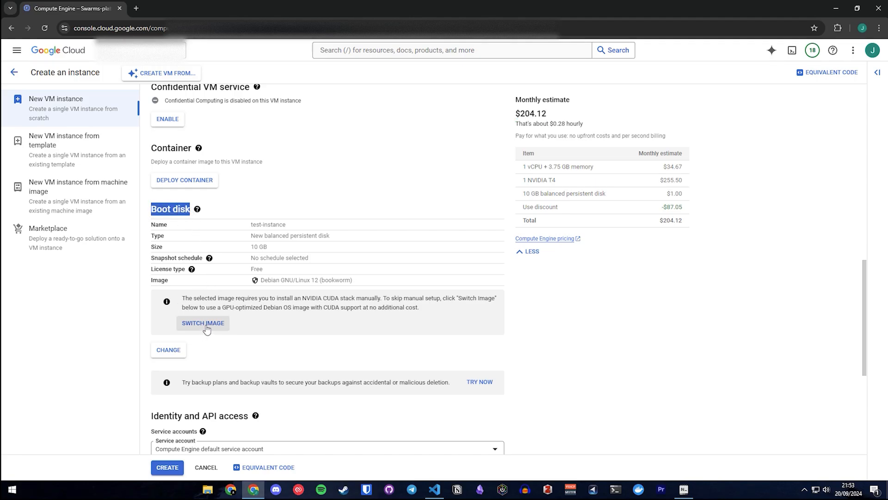
pyautogui.moveTo(181, 298); pyautogui.dragTo(219, 299)
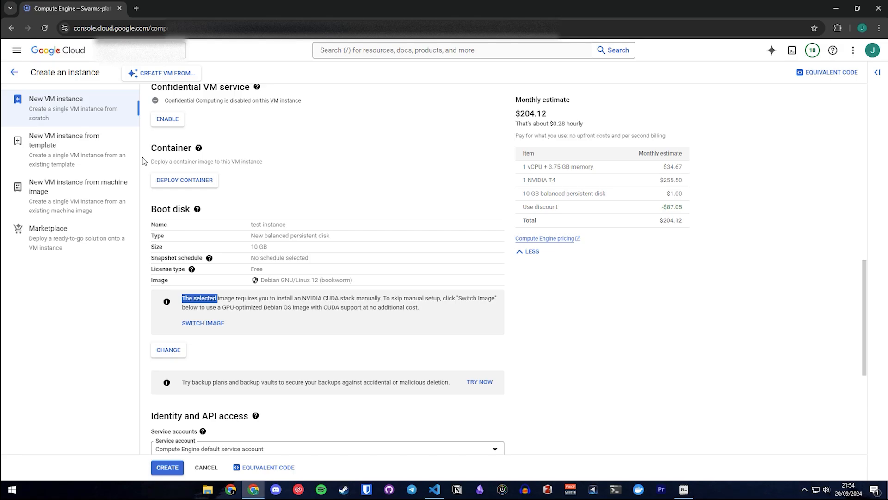
pyautogui.click(203, 323)
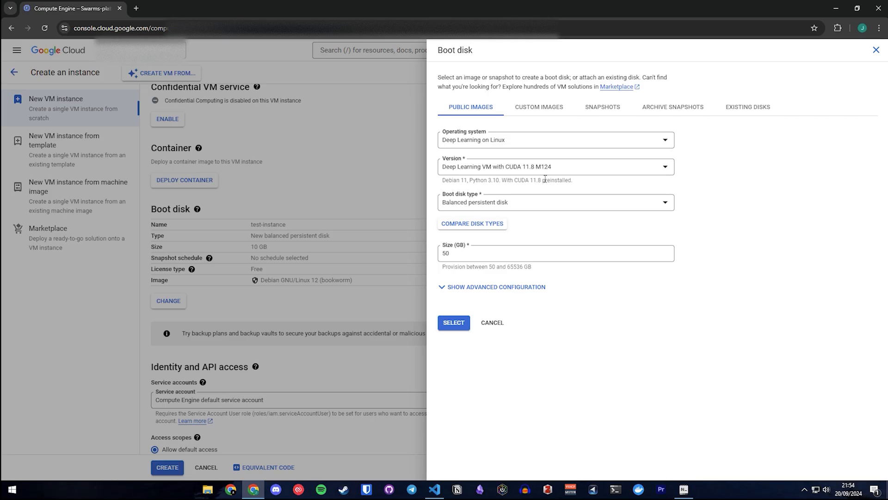
pyautogui.doubleClick(487, 254)
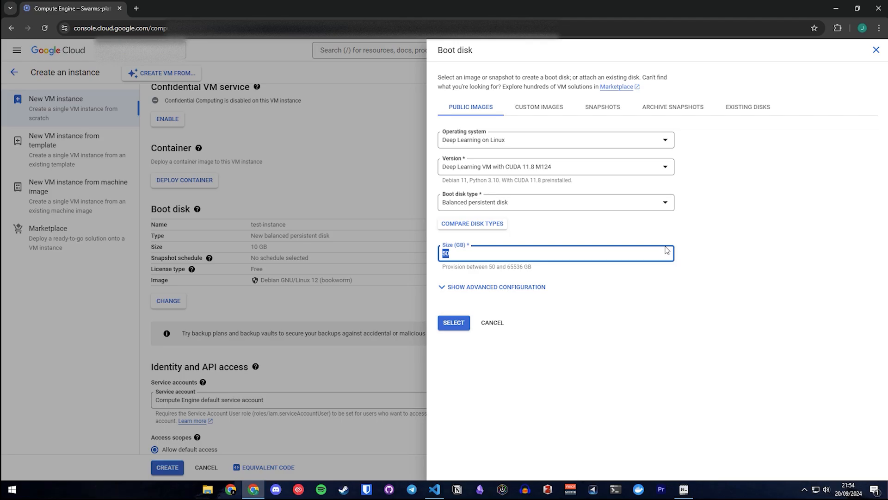
pyautogui.write('100')
pyautogui.click(464, 328)
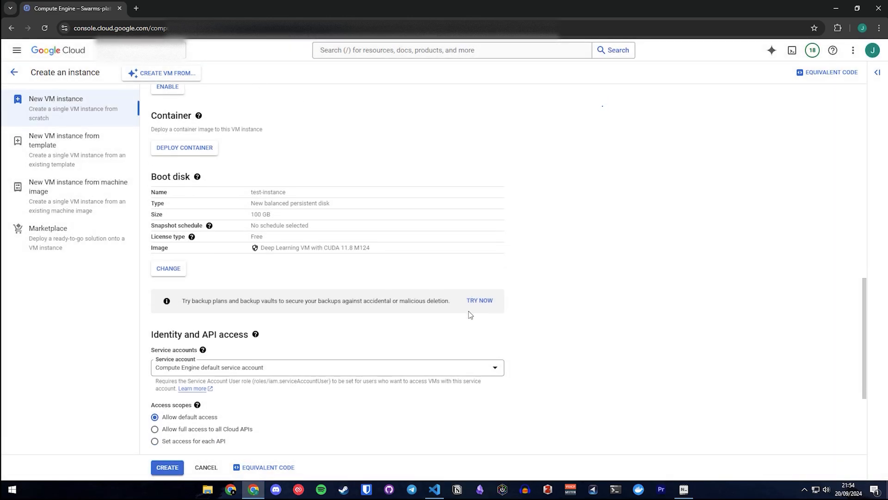
# Create the VM instance, keeping the default access scope and firewall settings.
pyautogui.scroll(-3, 471, 314)
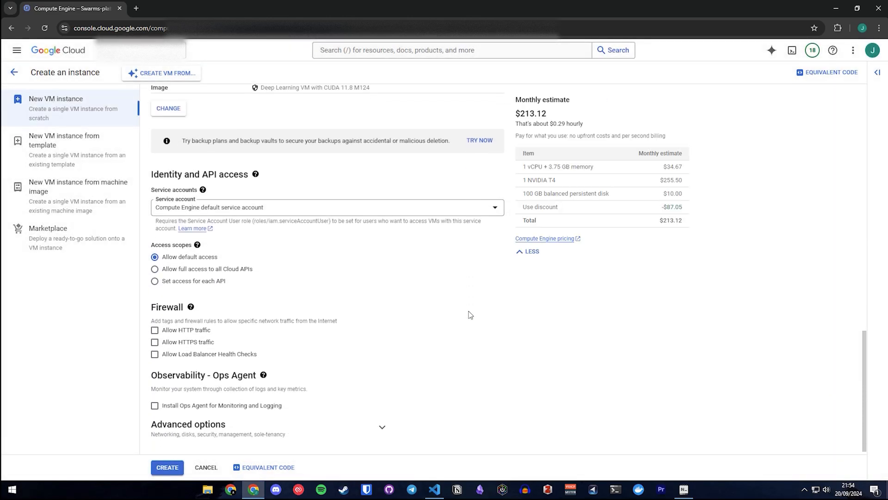
pyautogui.click(171, 468)
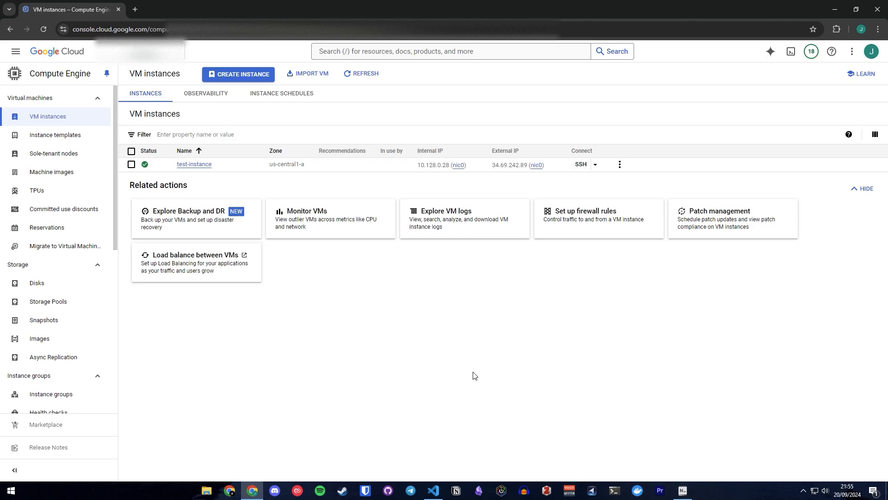
# Connect to test-instance over SSH in the browser and agree to install the Nvidia driver.
pyautogui.click(580, 164)
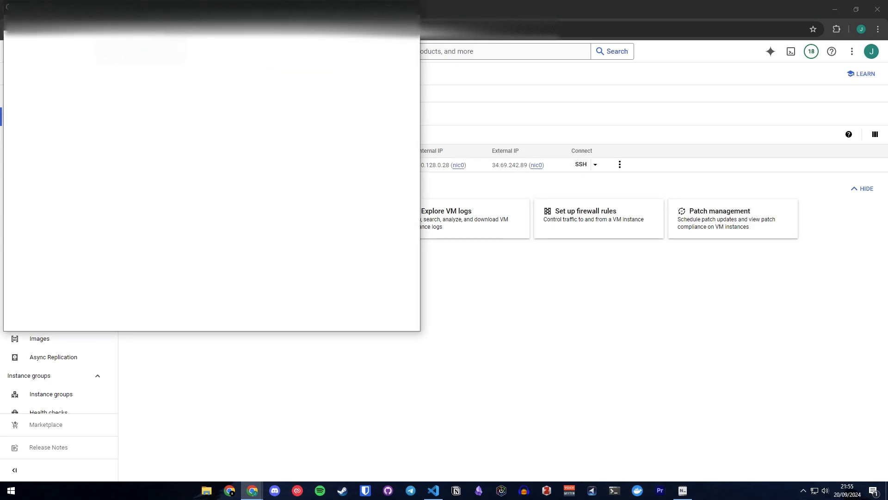
pyautogui.moveTo(259, 7); pyautogui.dragTo(616, 84)
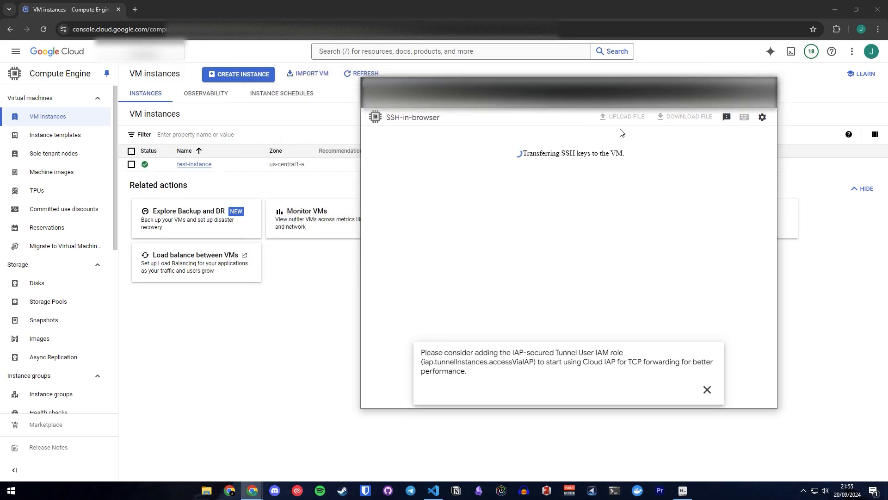
pyautogui.click(707, 393)
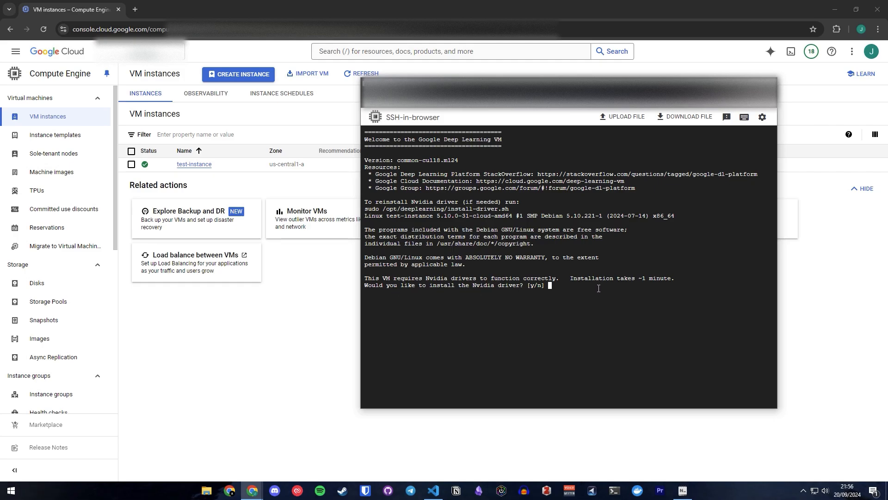
pyautogui.write('y')
pyautogui.press('Return')
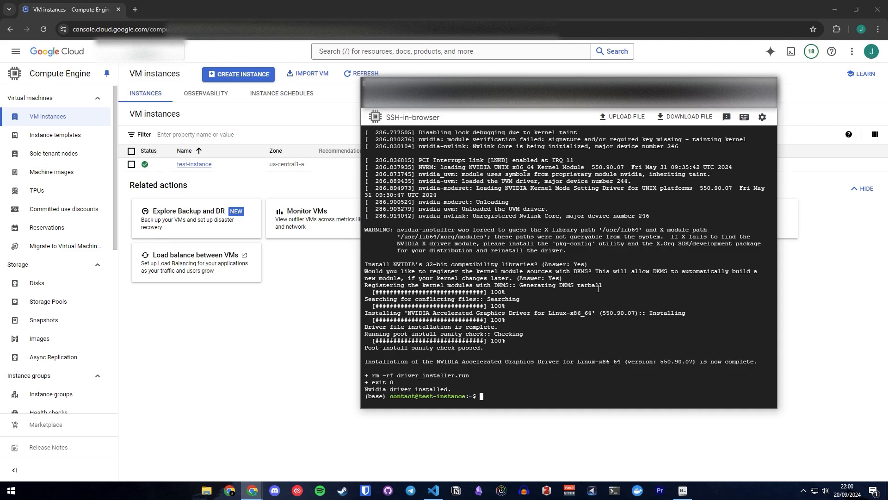
# Run nvidia-smi in the SSH session to check the GPU and its driver.
pyautogui.write('nvi')
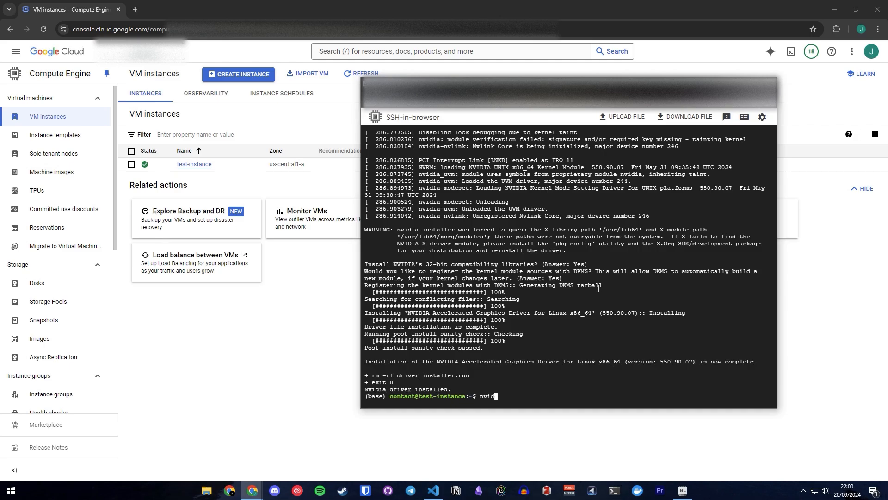
pyautogui.write('dia-smi')
pyautogui.press('Return')
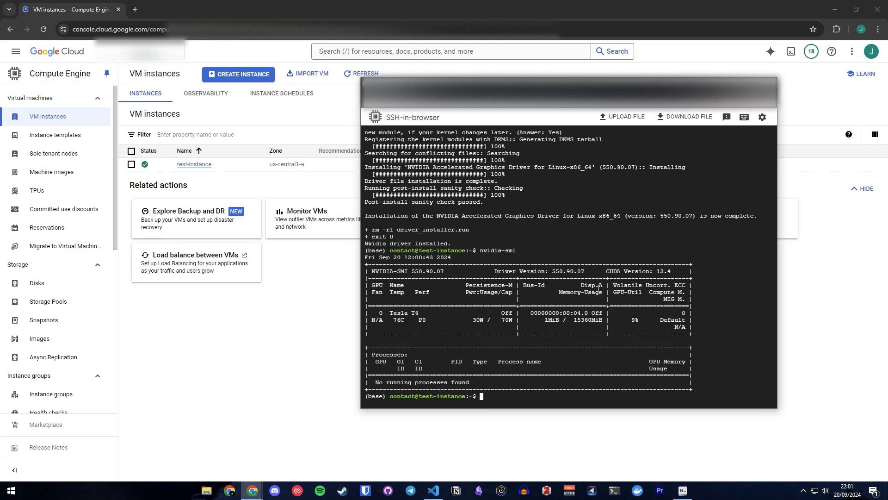
# Run nvcc --version in the SSH session to check the installed CUDA compiler version.
pyautogui.write('nvcc --vr')
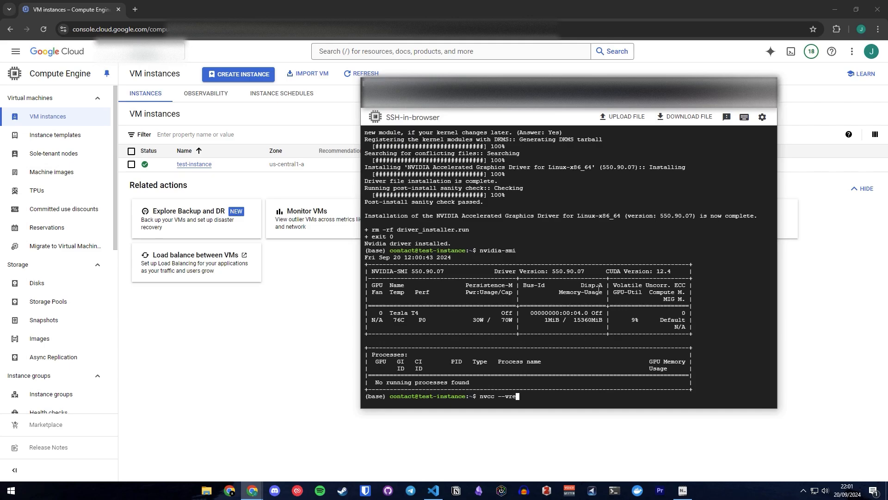
pyautogui.press('BackSpace')
pyautogui.write('ersi')
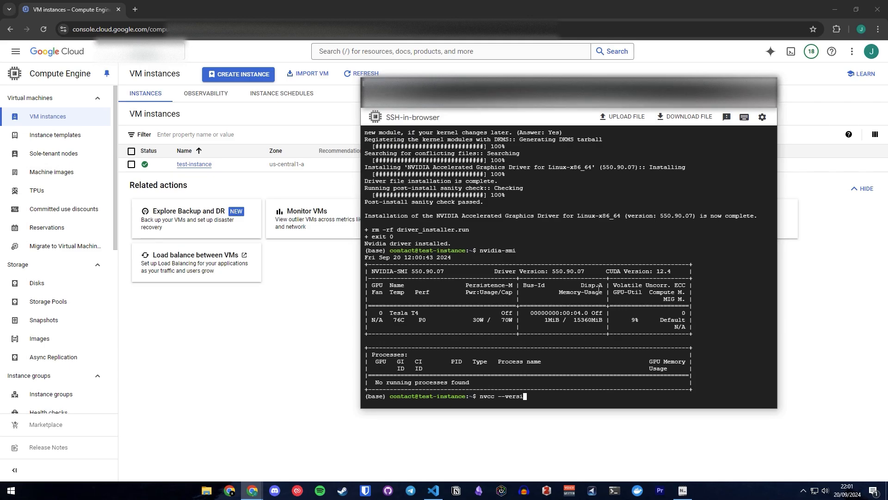
pyautogui.write('on')
pyautogui.press('Return')
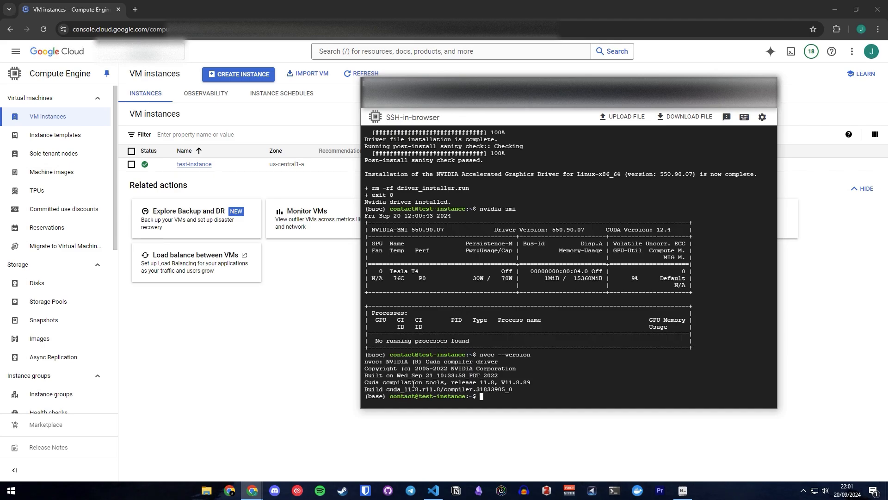
pyautogui.moveTo(418, 389); pyautogui.dragTo(365, 392)
pyautogui.click(569, 267)
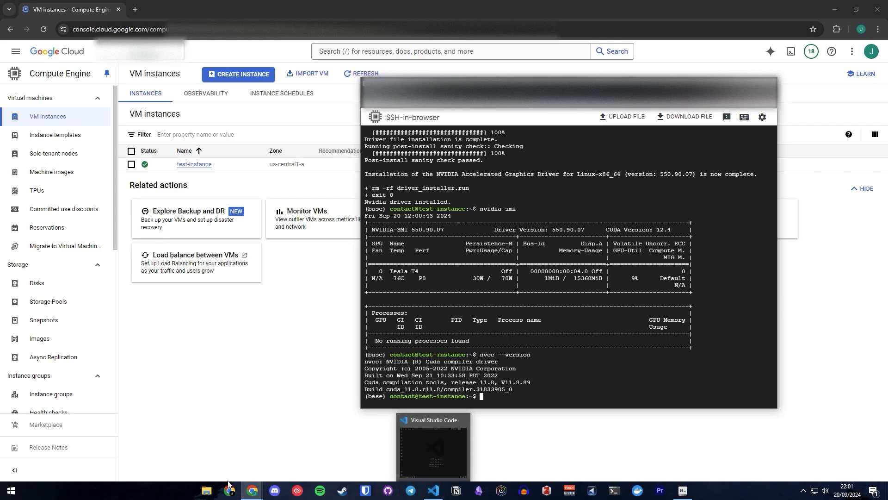
# Switch to File Explorer and open the .ssh folder inside the user's home folder on the C: drive.
pyautogui.click(209, 489)
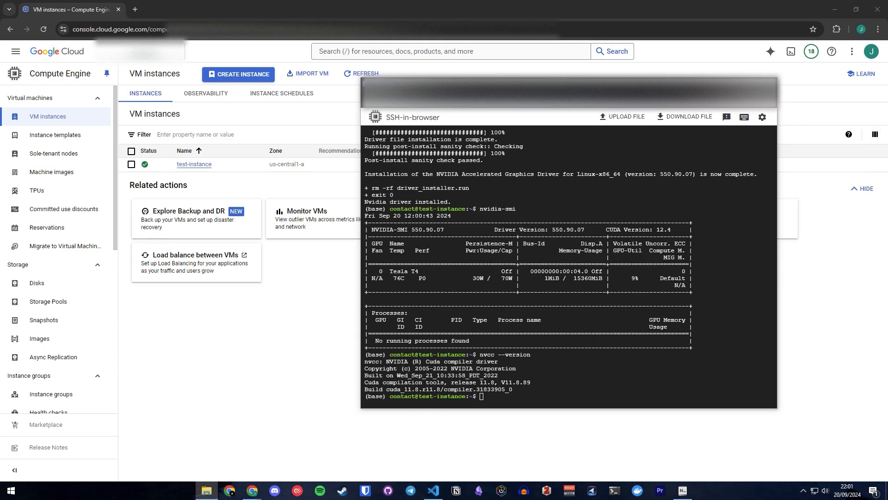
pyautogui.moveTo(887, 129); pyautogui.dragTo(370, 105)
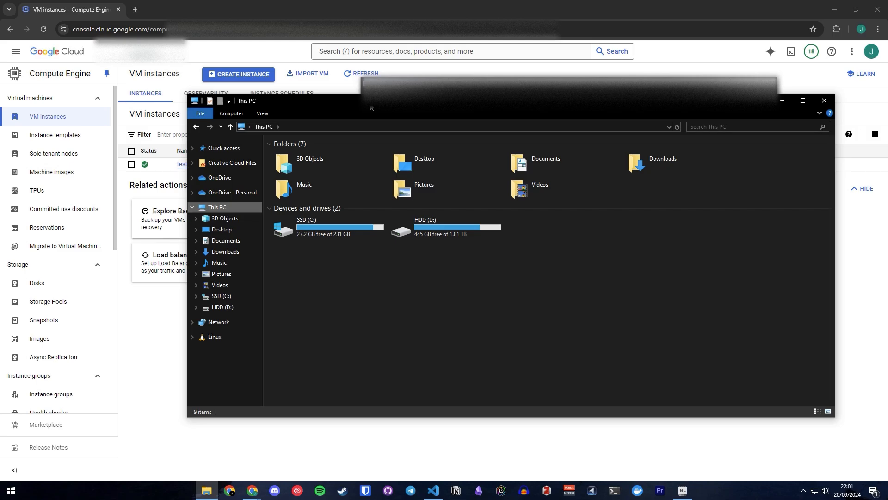
pyautogui.doubleClick(312, 227)
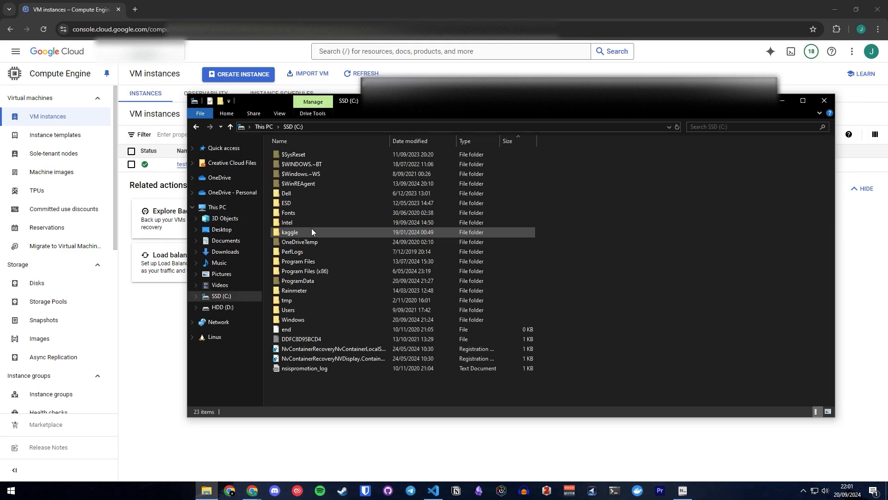
pyautogui.doubleClick(309, 309)
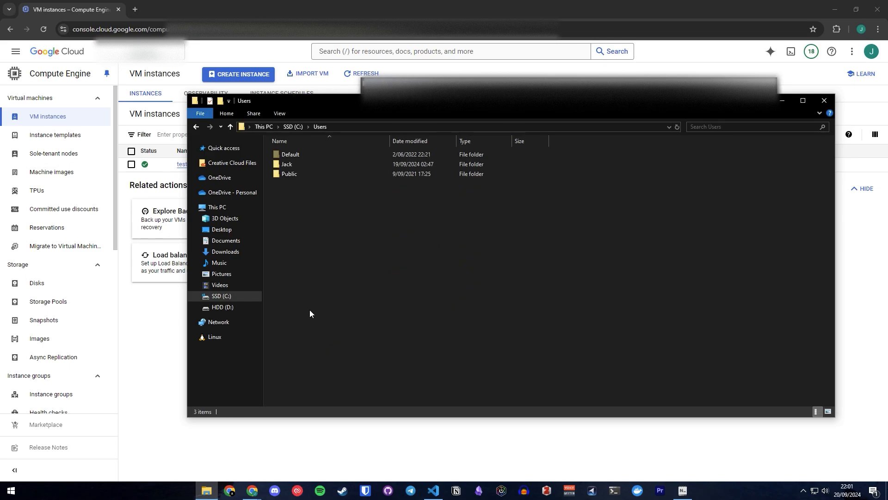
pyautogui.doubleClick(290, 165)
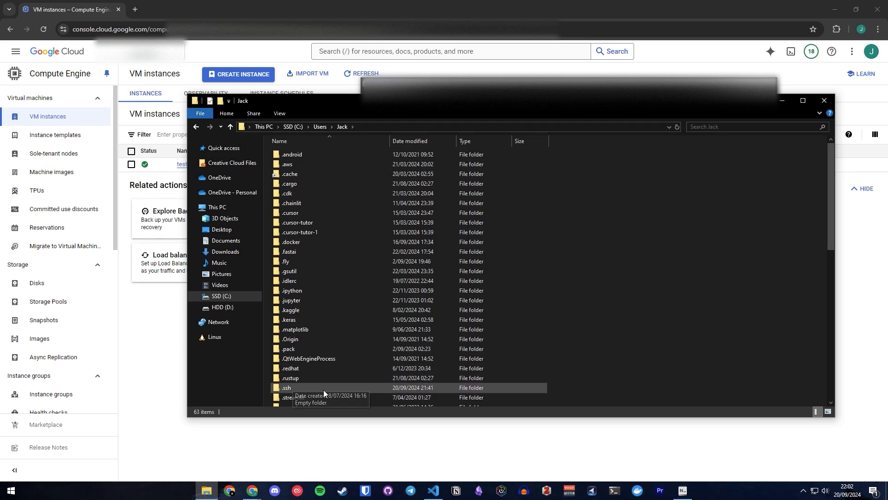
pyautogui.doubleClick(297, 390)
pyautogui.moveTo(470, 286); pyautogui.dragTo(270, 147)
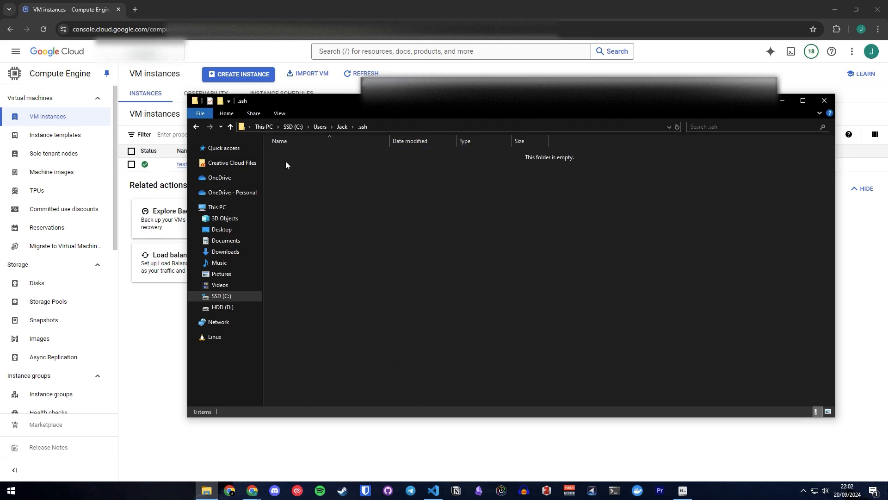
pyautogui.moveTo(437, 105); pyautogui.dragTo(330, 130)
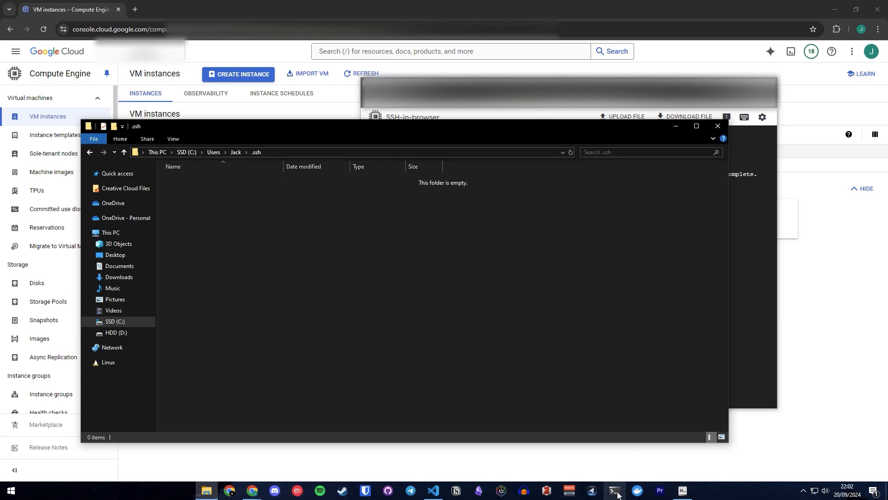
pyautogui.moveTo(374, 123); pyautogui.dragTo(497, 120)
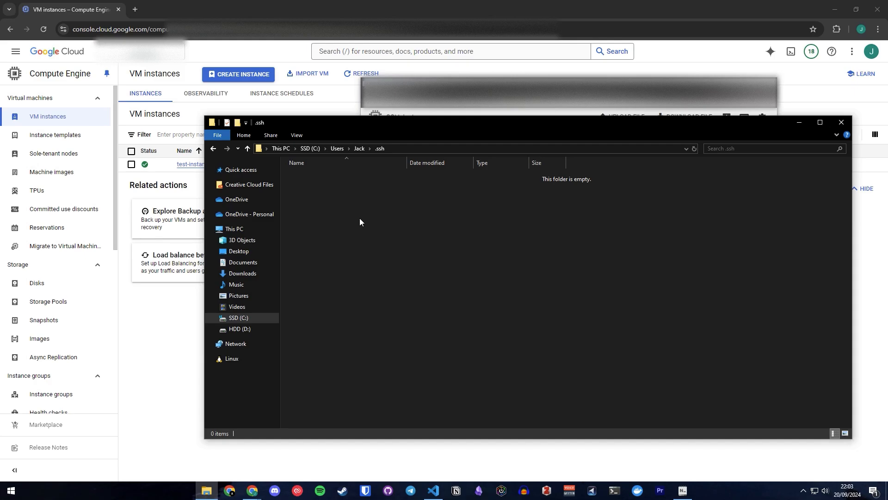
# In Command Prompt, generate a 2048-bit RSA key pair with ssh-keygen as google_compute_engine in the user's .ssh folder, leaving the passphrase empty.
pyautogui.click(614, 491)
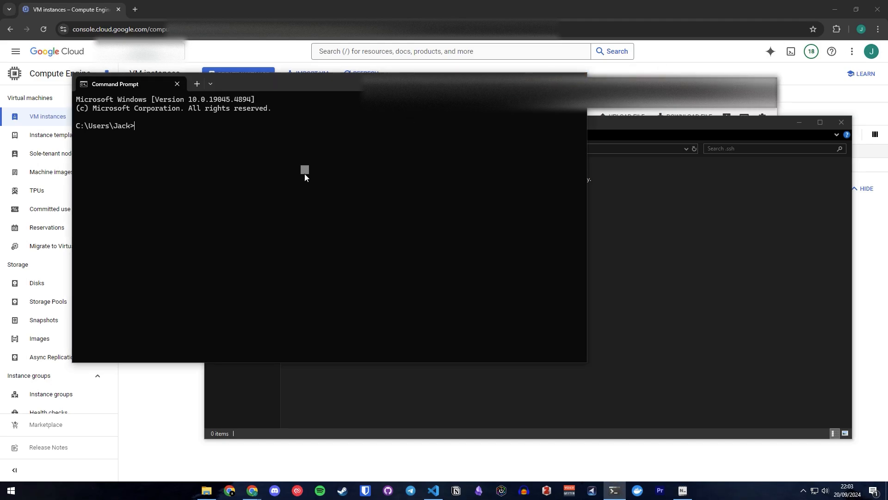
pyautogui.hotkey('ctrl', 'v')
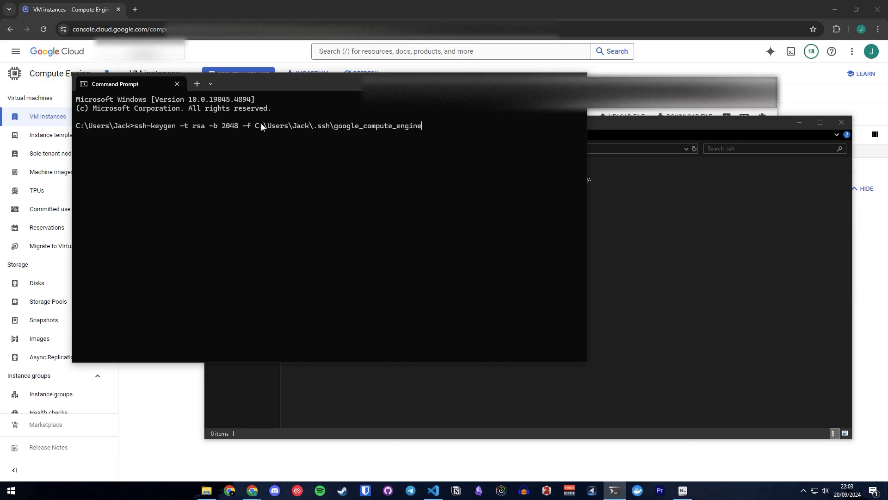
pyautogui.moveTo(253, 126)
pyautogui.mouseDown()
pyautogui.moveTo(347, 126)
pyautogui.moveTo(257, 123)
pyautogui.mouseUp()
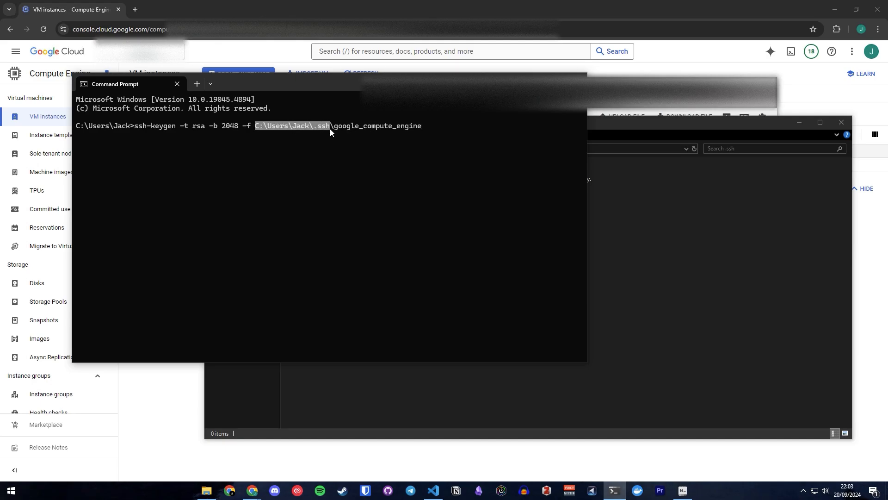
pyautogui.moveTo(331, 126); pyautogui.dragTo(338, 127)
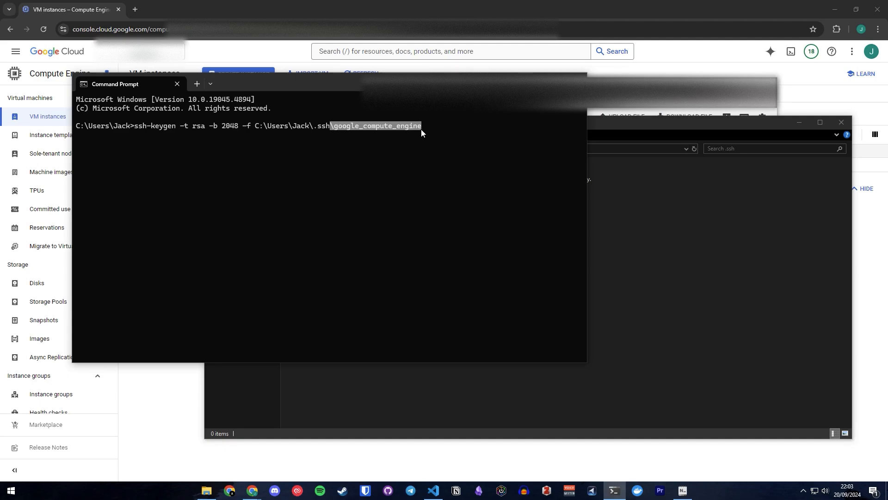
pyautogui.click(446, 126)
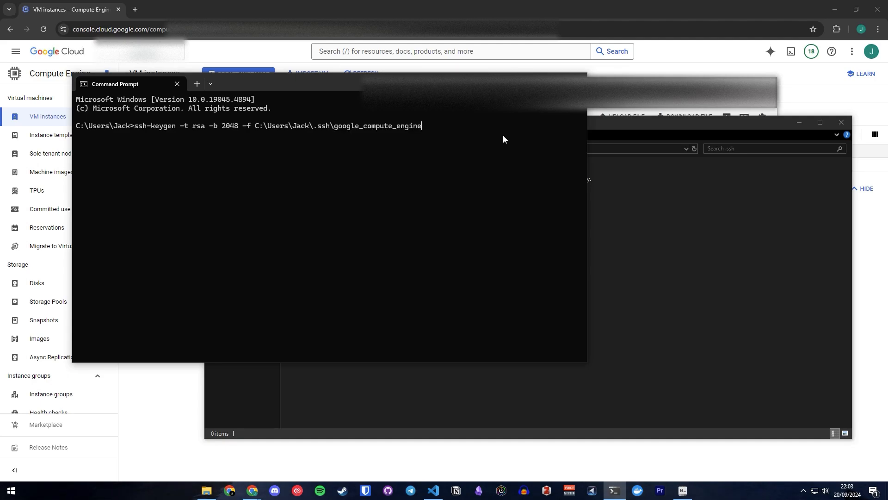
pyautogui.press('Return')
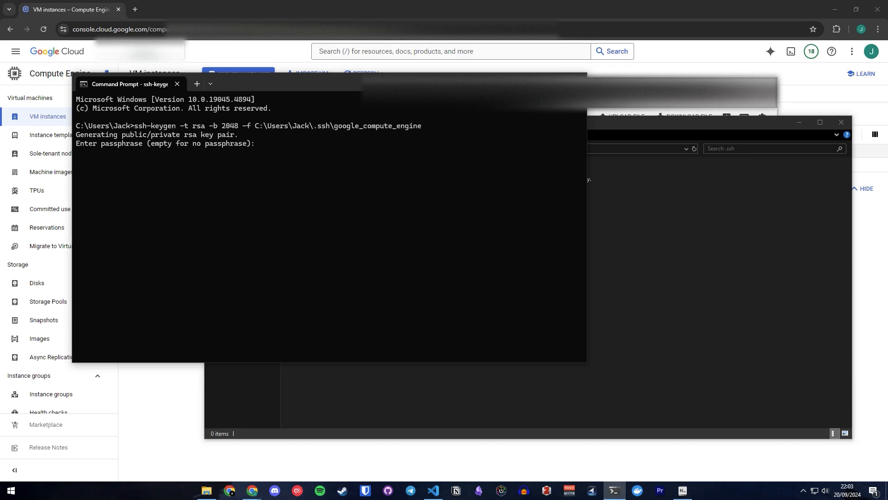
pyautogui.press('Return')
pyautogui.press('Return')
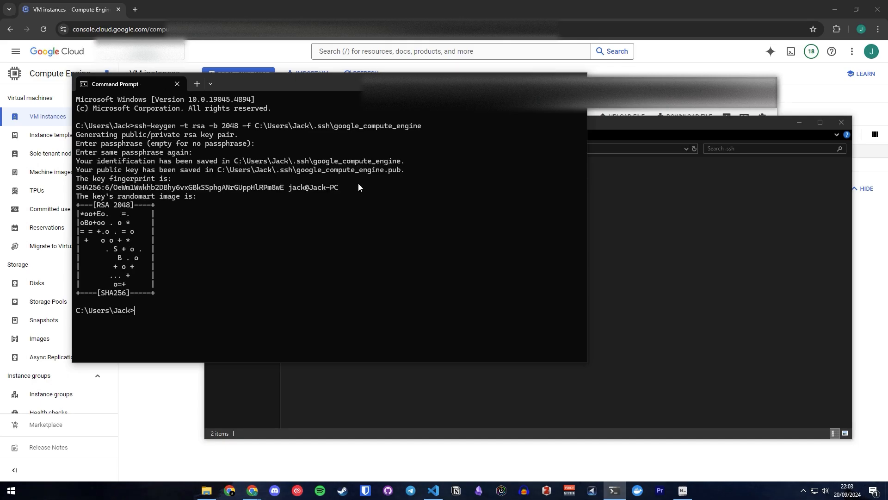
# Check the ssh-keygen output and the generated google_compute_engine key files in the .ssh folder.
pyautogui.moveTo(172, 292); pyautogui.dragTo(76, 197)
pyautogui.click(589, 225)
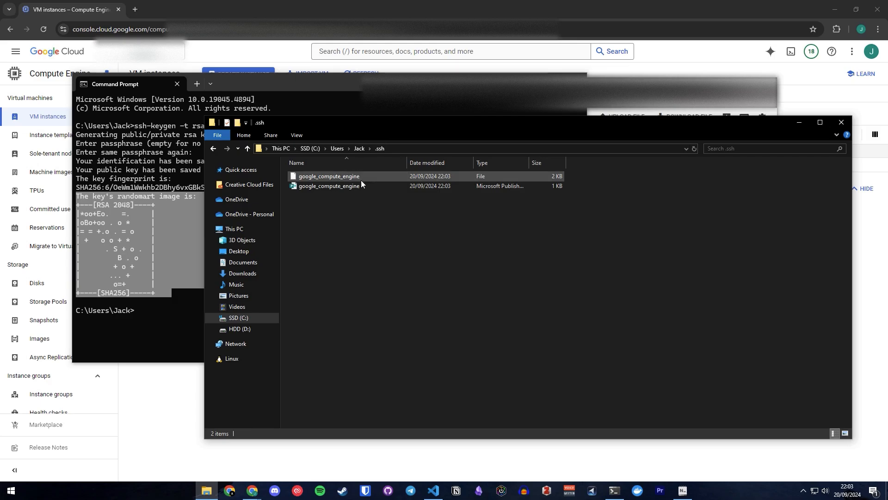
pyautogui.hotkey('alt', 'Tab')
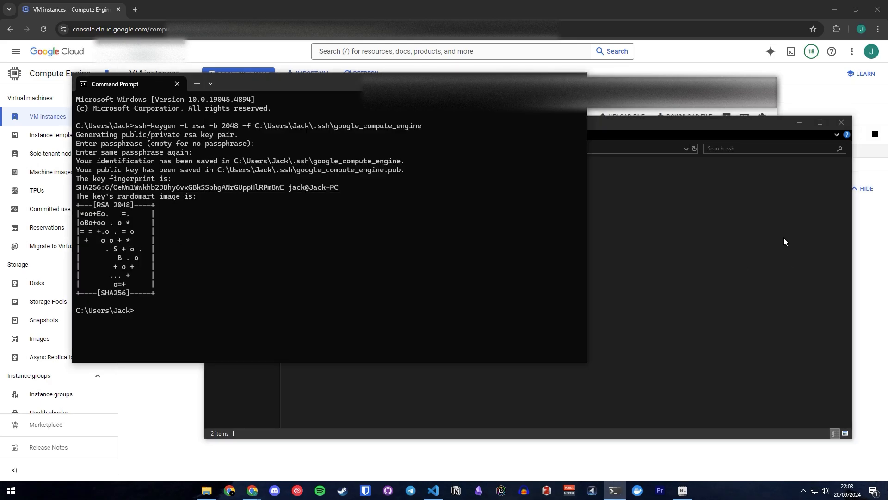
pyautogui.click(754, 261)
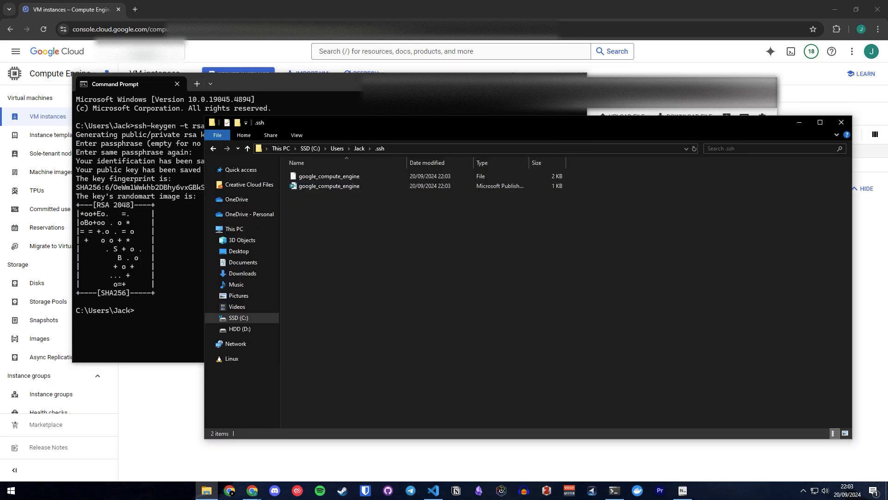
pyautogui.hotkey('alt', 'Tab')
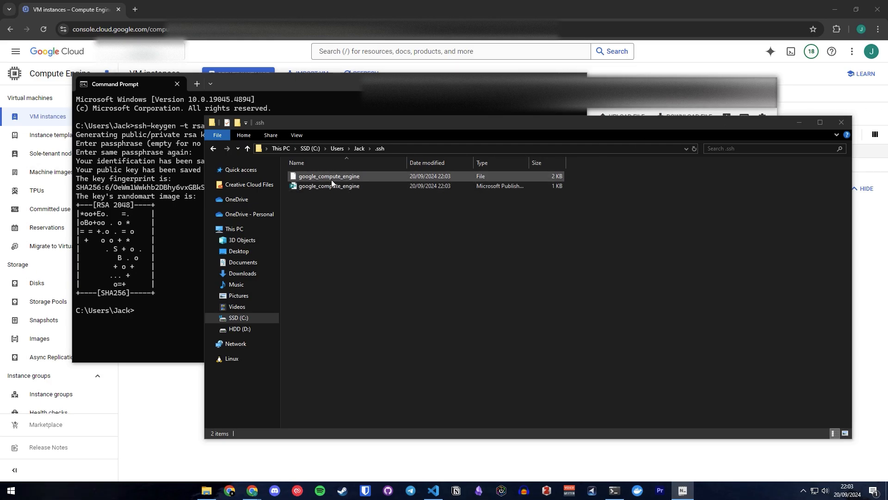
# Print the contents of google_compute_engine.pub from the user's .ssh folder in Command Prompt with the type command.
pyautogui.click(114, 314)
pyautogui.write('type C:\\Users\\Jack\\.ssh\\google_compute_engine.pub')
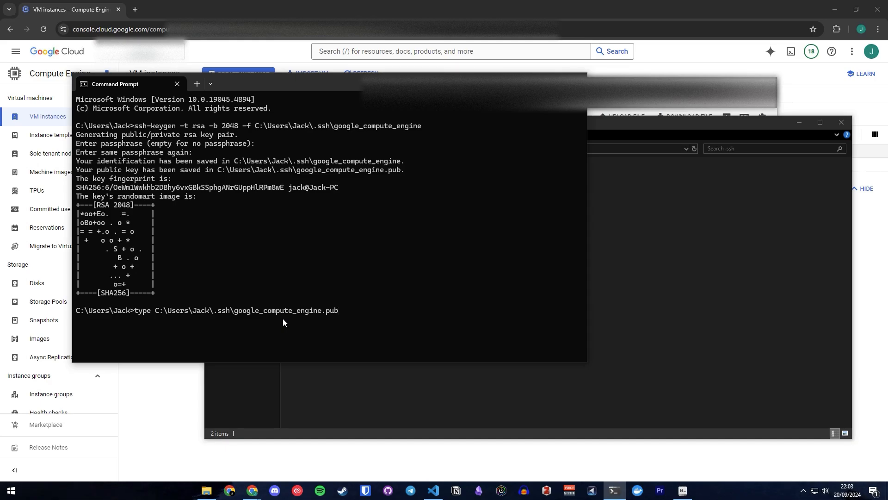
pyautogui.click(688, 248)
pyautogui.click(163, 265)
pyautogui.press('Return')
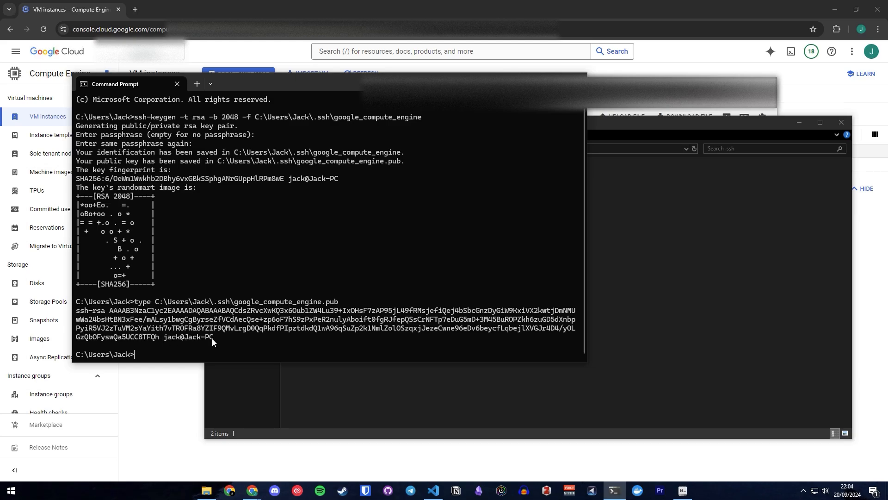
# Copy the complete printed public key, from ssh-rsa through the trailing user and host comment.
pyautogui.moveTo(212, 338); pyautogui.dragTo(77, 309)
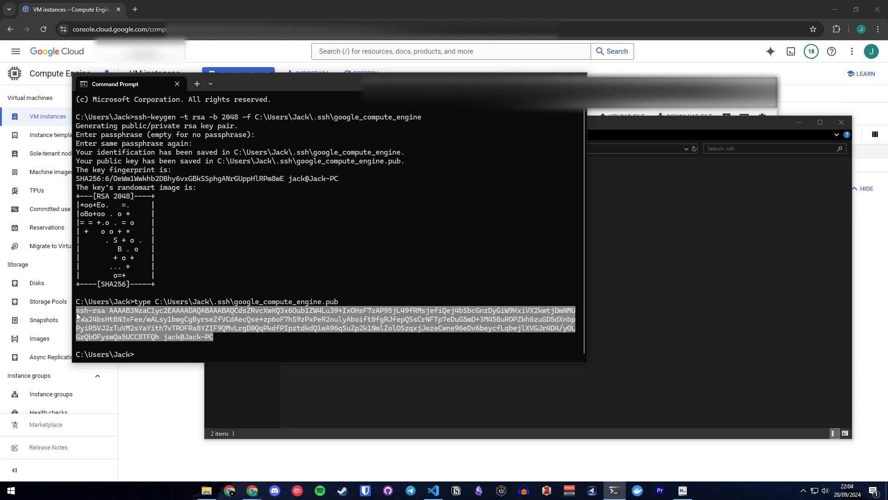
pyautogui.hotkey('ctrl', 'c')
pyautogui.moveTo(212, 336); pyautogui.dragTo(141, 328)
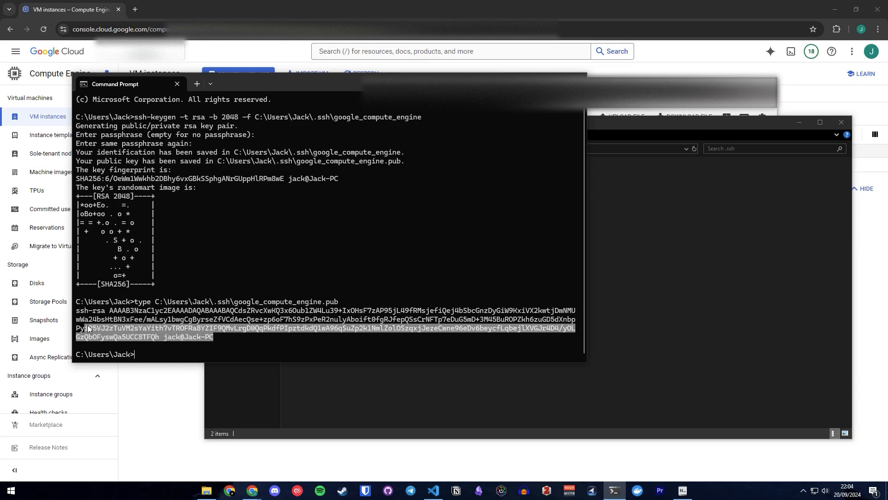
pyautogui.moveTo(87, 325); pyautogui.dragTo(74, 311)
pyautogui.hotkey('ctrl', 'c')
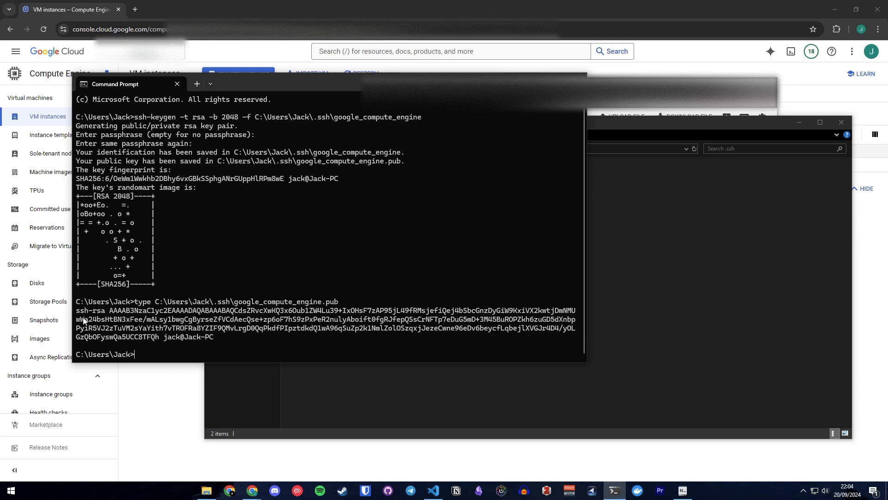
# Switch to the Google Cloud console and open the VM instance test-instance for editing.
pyautogui.click(861, 226)
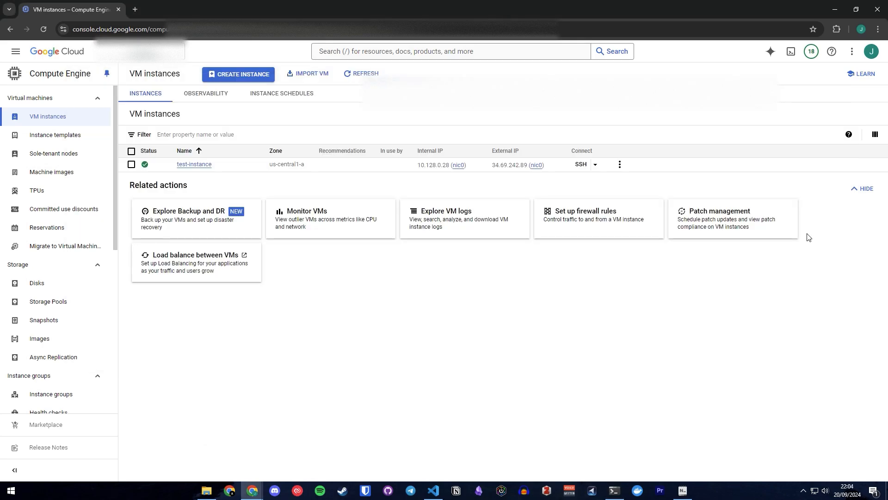
pyautogui.click(185, 166)
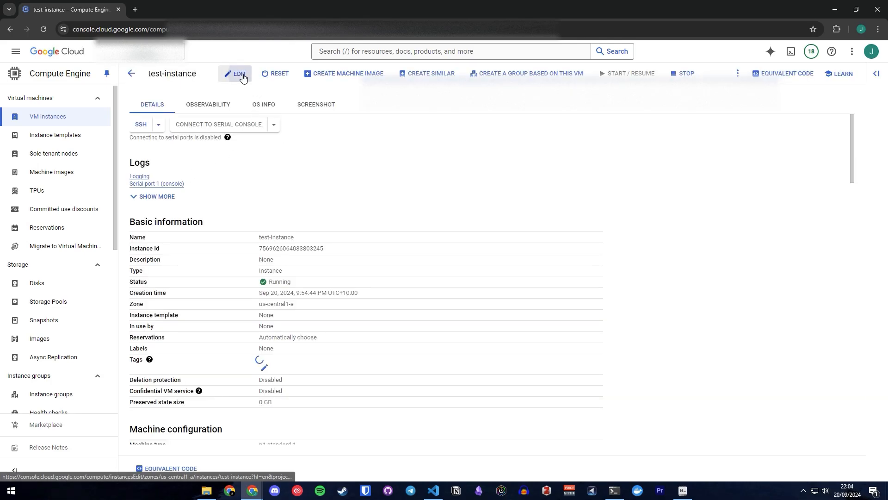
pyautogui.click(244, 77)
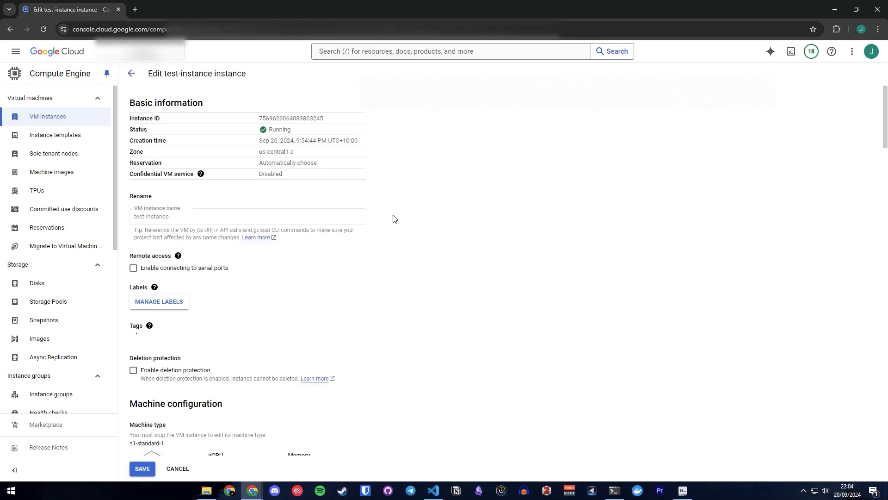
# Add the copied public key as SSH key 3 in the instance's SSH Keys section and save the changes.
pyautogui.scroll(-7, 397, 229)
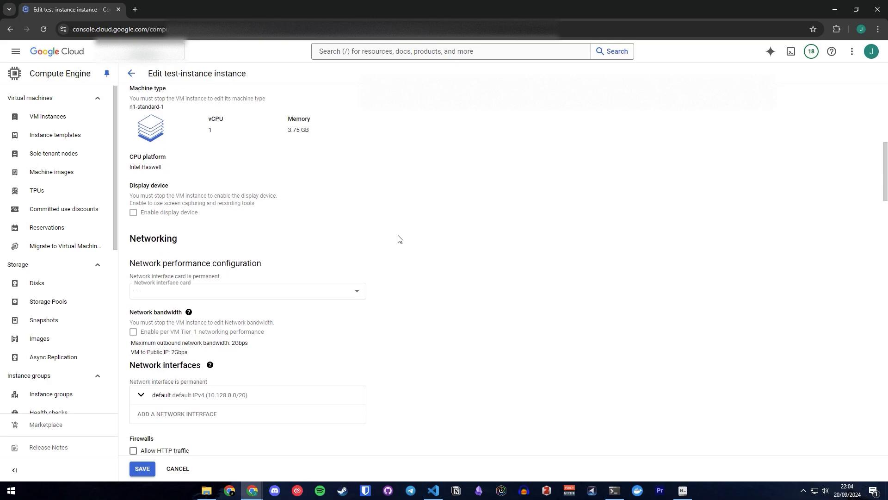
pyautogui.scroll(-12, 400, 239)
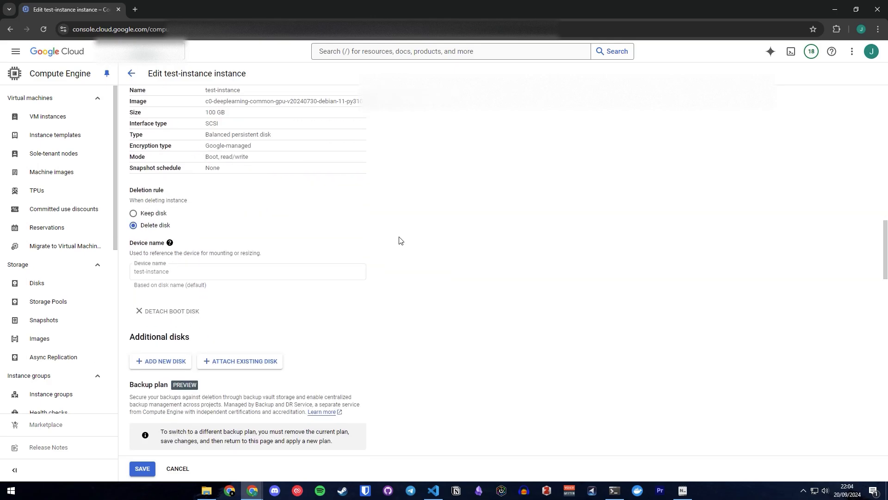
pyautogui.scroll(-10, 400, 240)
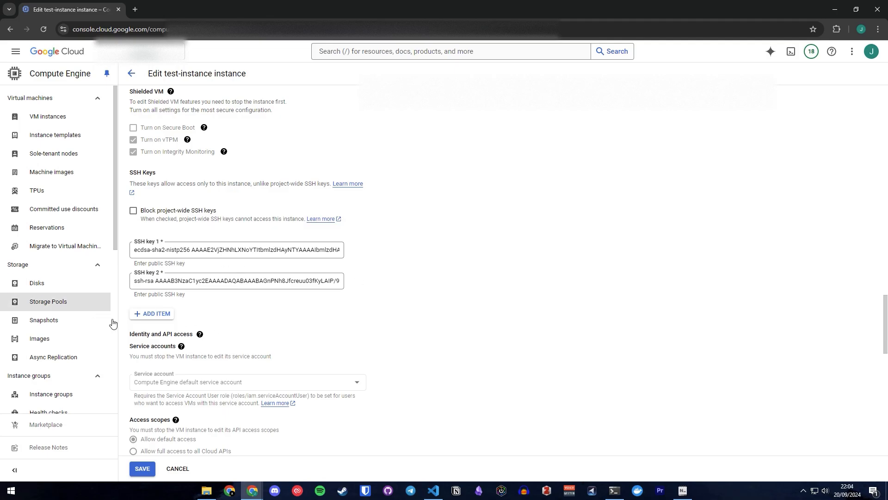
pyautogui.click(149, 313)
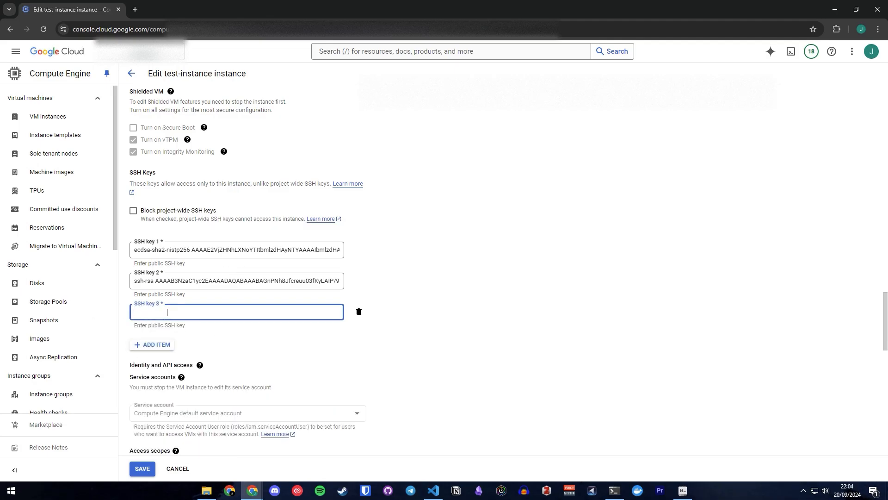
pyautogui.hotkey('ctrl', 'v')
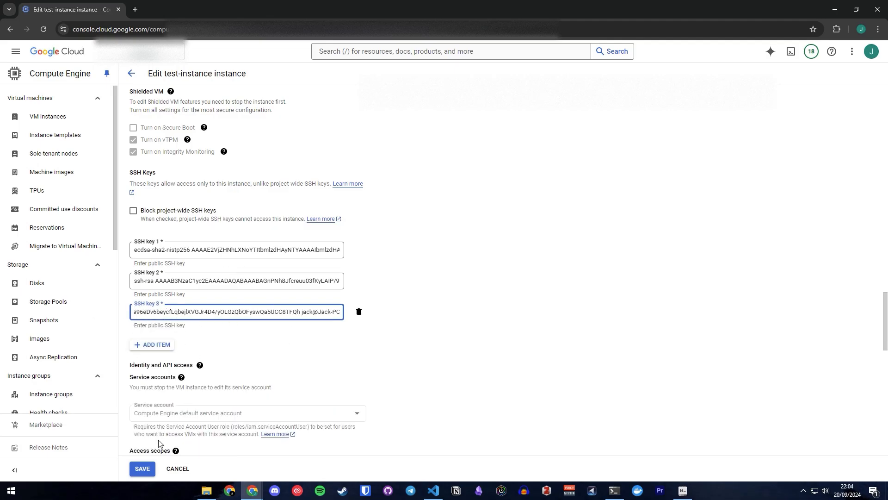
pyautogui.click(142, 469)
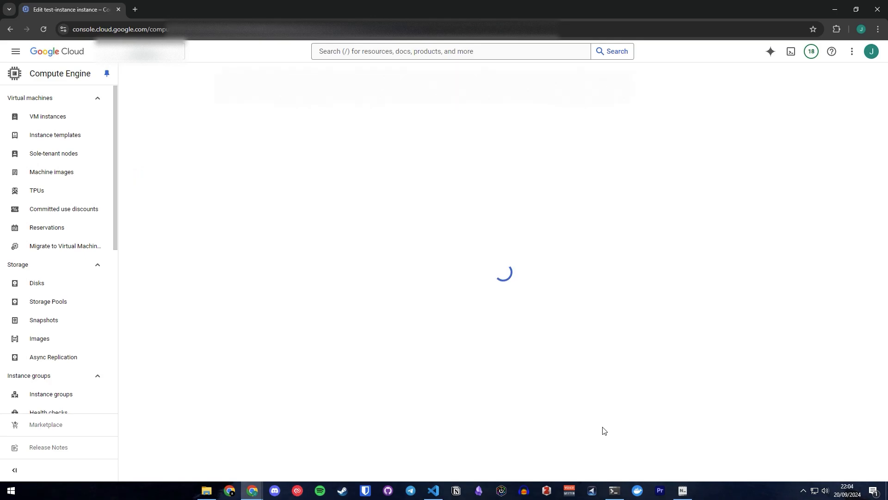
pyautogui.click(615, 491)
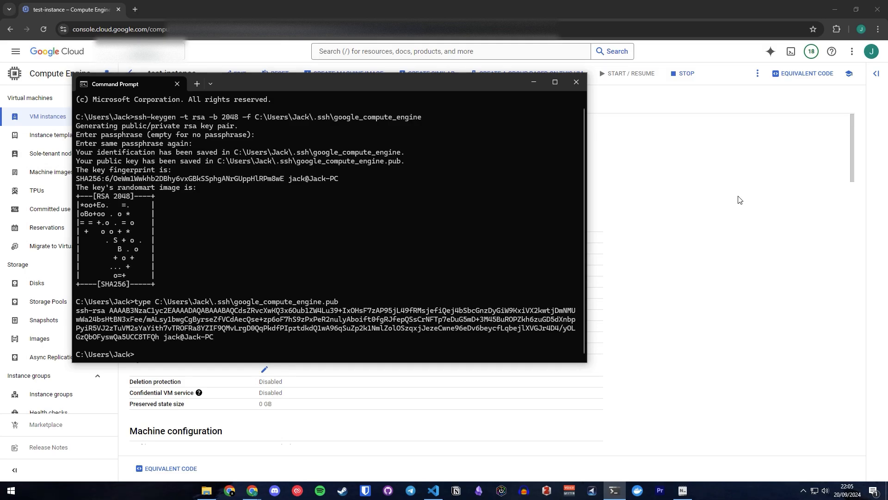
pyautogui.click(756, 184)
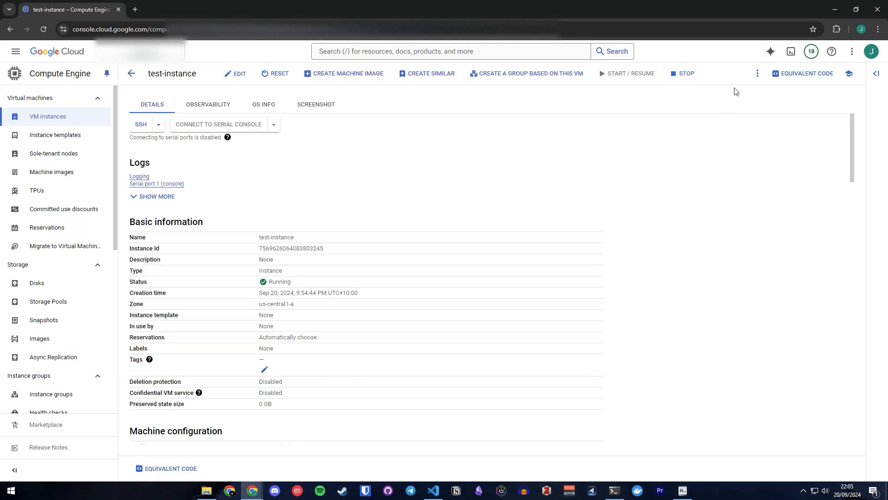
pyautogui.click(130, 77)
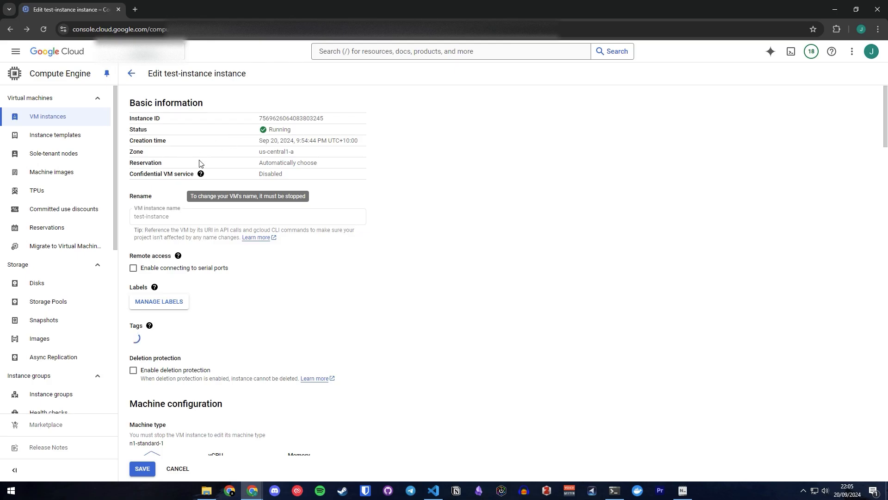
pyautogui.click(132, 76)
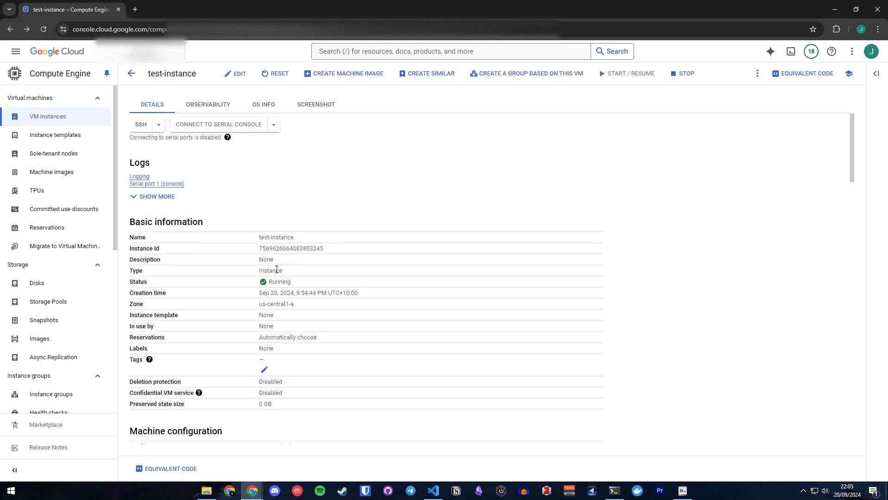
# Find the SSH Keys section in test-instance's details by searching for ssh, and copy the username of the newly registered key.
pyautogui.scroll(-8, 297, 289)
pyautogui.scroll(-4, 287, 289)
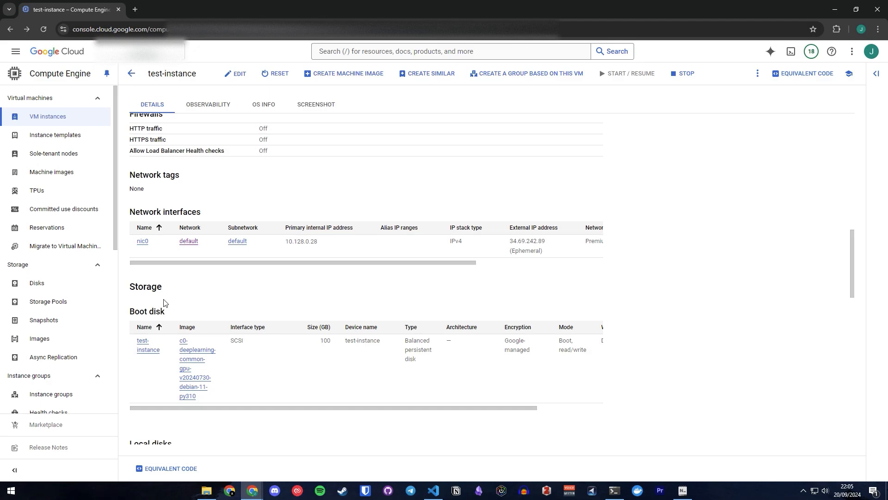
pyautogui.scroll(-2, 168, 302)
pyautogui.scroll(-12, 214, 313)
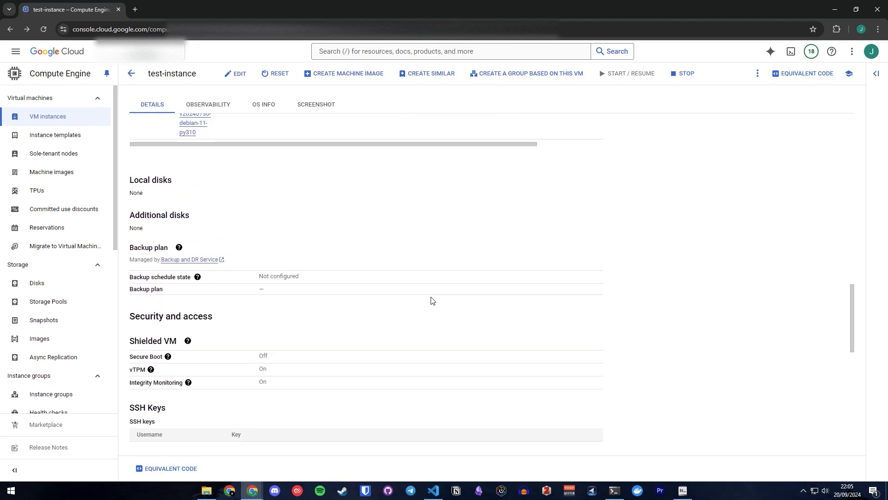
pyautogui.scroll(-2, 336, 308)
pyautogui.hotkey('ctrl', 'f')
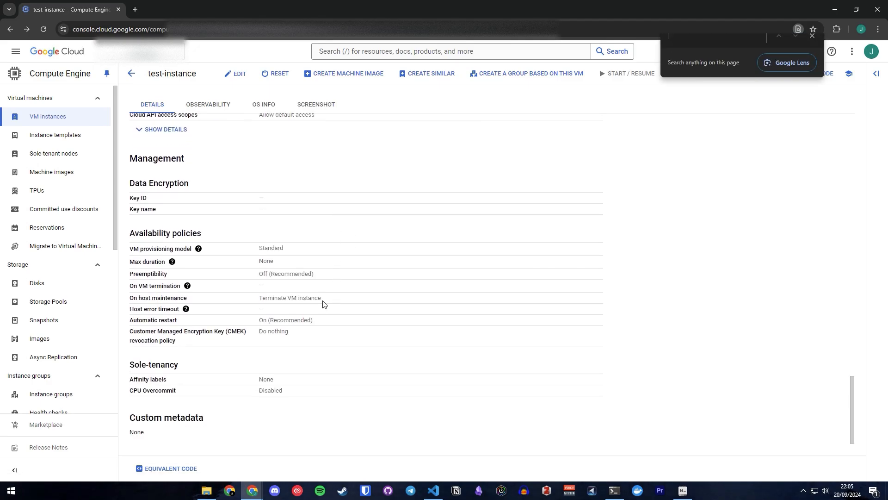
pyautogui.write('ssh')
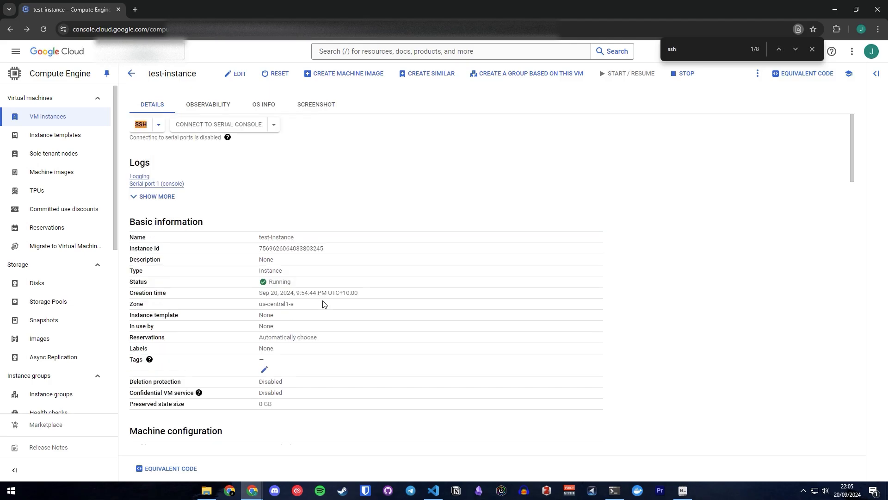
pyautogui.press('Return')
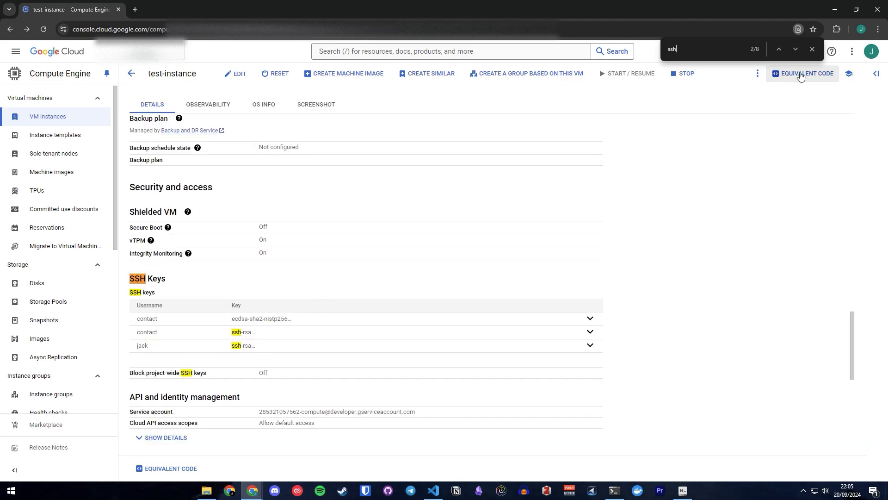
pyautogui.press('Escape')
pyautogui.doubleClick(143, 347)
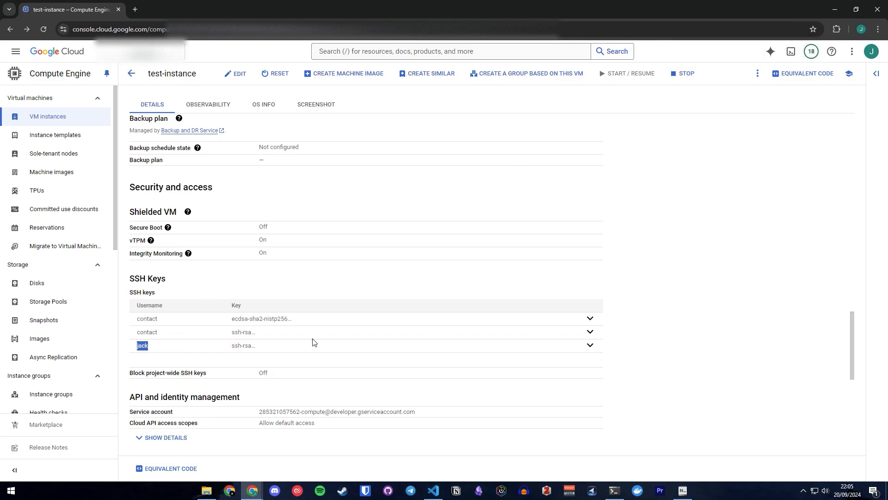
pyautogui.hotkey('ctrl', 'c')
# Return to the VM instances list and locate test-instance's external IP.
pyautogui.click(137, 75)
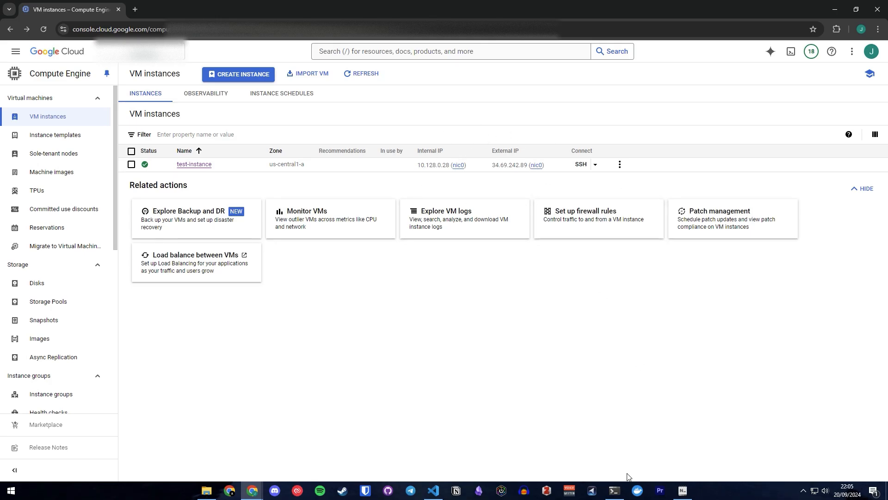
pyautogui.moveTo(621, 497)
pyautogui.click(615, 456)
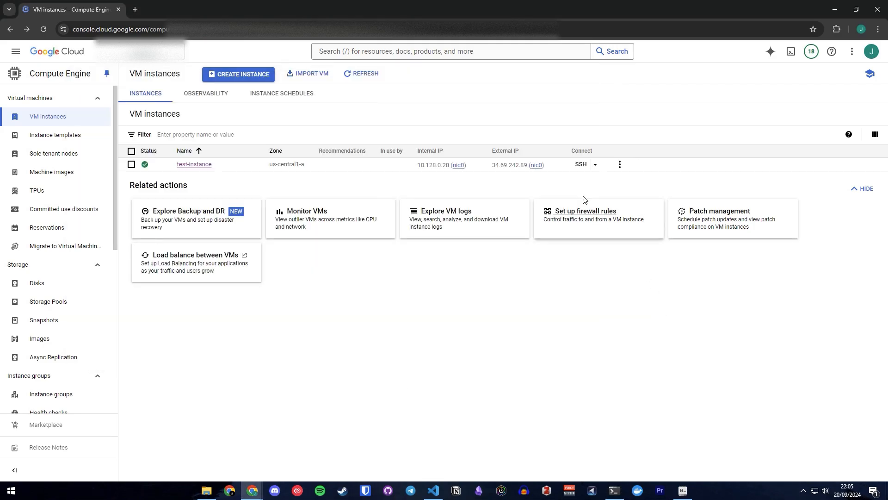
pyautogui.click(666, 327)
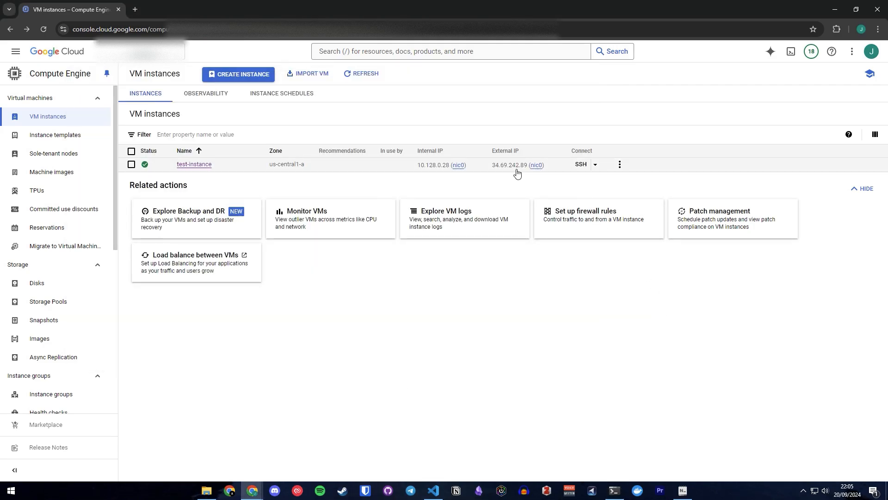
pyautogui.moveTo(525, 168)
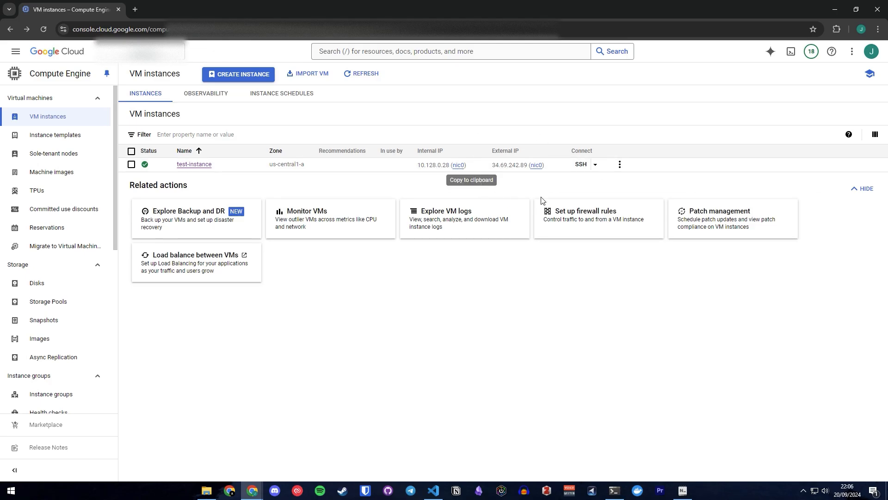
# In Command Prompt, enter ssh -i with the google_compute_engine key path in the user's .ssh folder, followed by the key's username and @.
pyautogui.hotkey('alt', 'Tab')
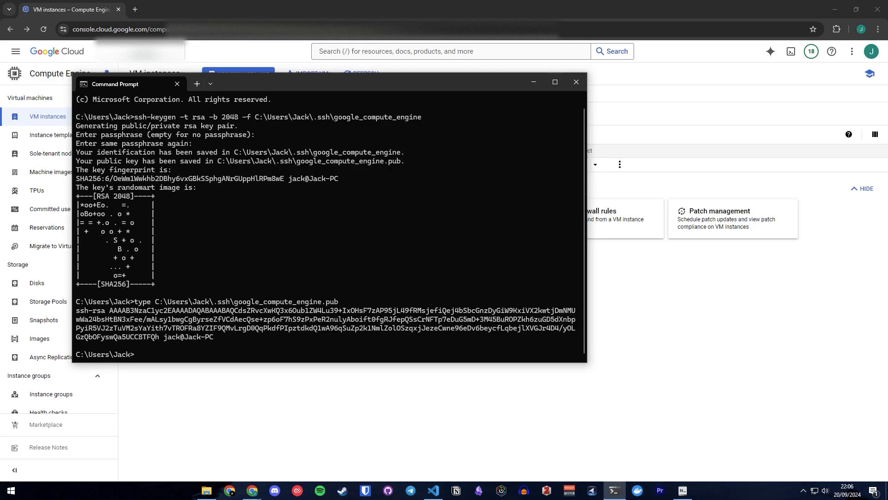
pyautogui.hotkey('alt', 'Tab')
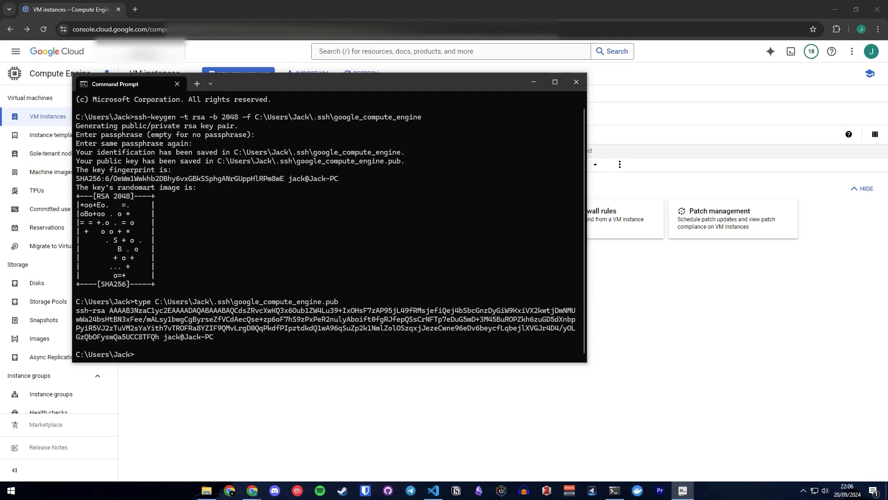
pyautogui.click(240, 340)
pyautogui.hotkey('ctrl', 'v')
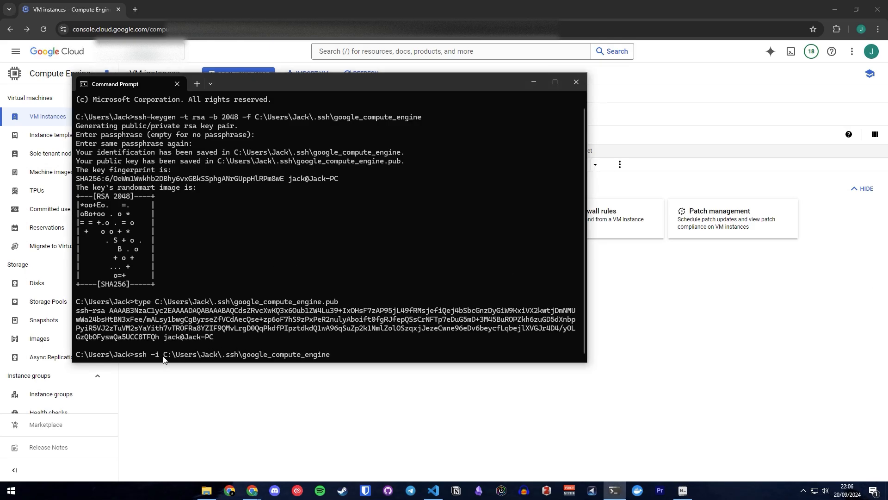
pyautogui.moveTo(160, 355); pyautogui.dragTo(326, 355)
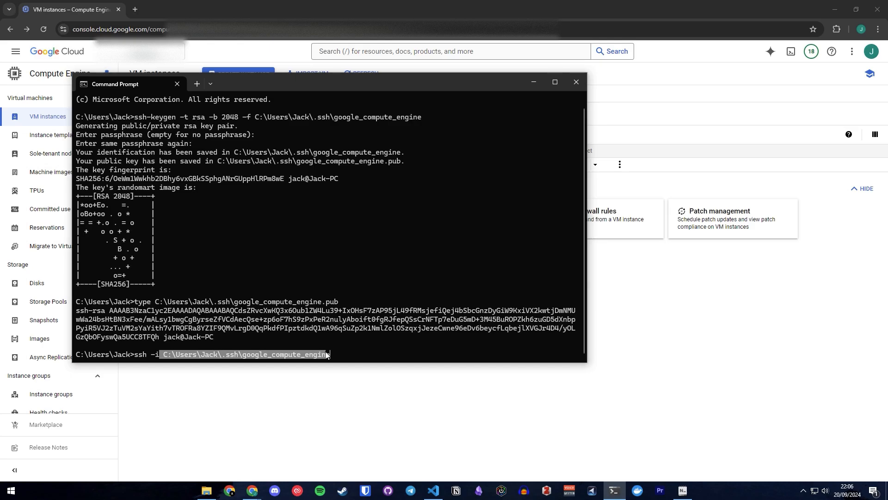
pyautogui.click(369, 352)
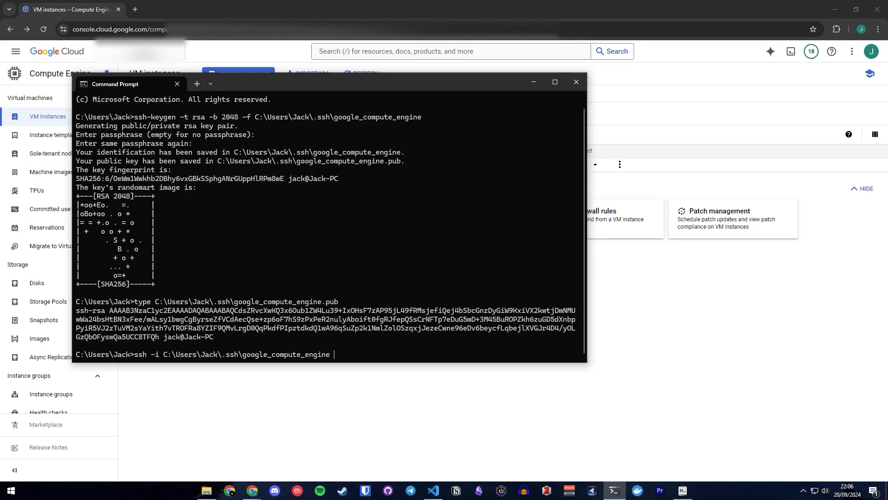
pyautogui.write('jack#')
pyautogui.press('BackSpace')
pyautogui.write('@')
# Copy test-instance's external IP onto the end of the ssh command, connect, and accept the unknown host with yes.
pyautogui.click(798, 370)
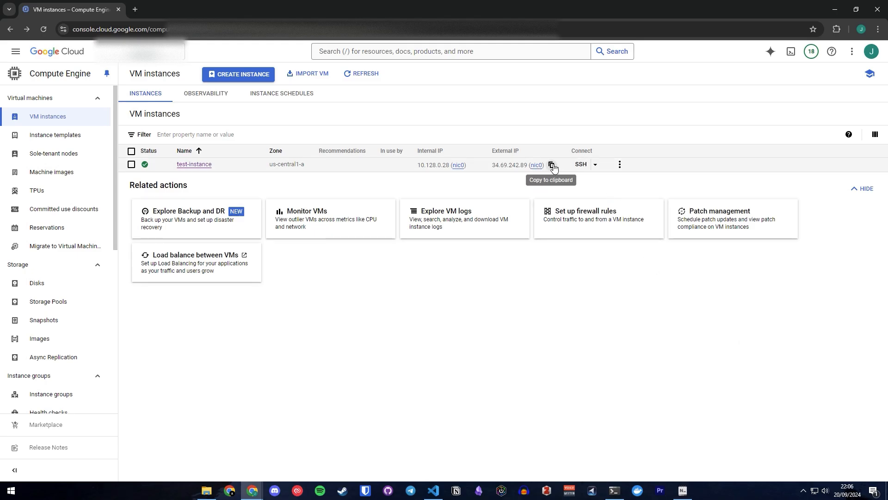
pyautogui.click(552, 165)
pyautogui.hotkey('alt', 'Tab')
pyautogui.hotkey('ctrl', 'v')
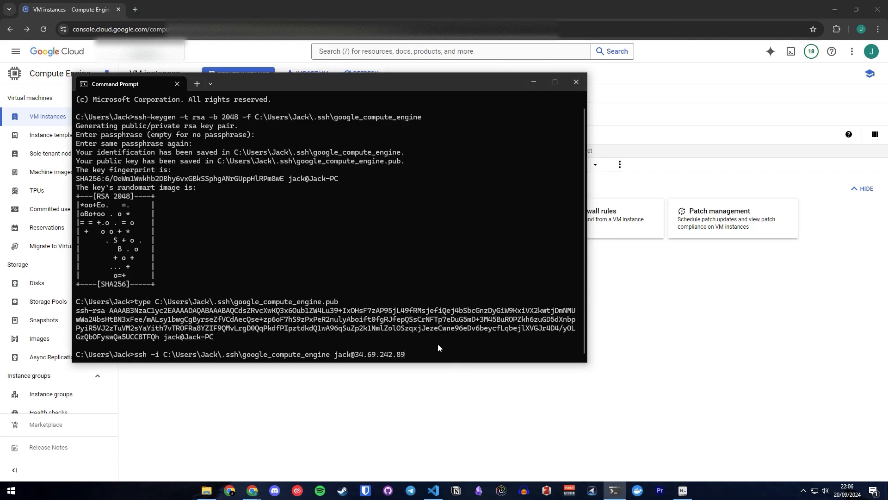
pyautogui.press('Return')
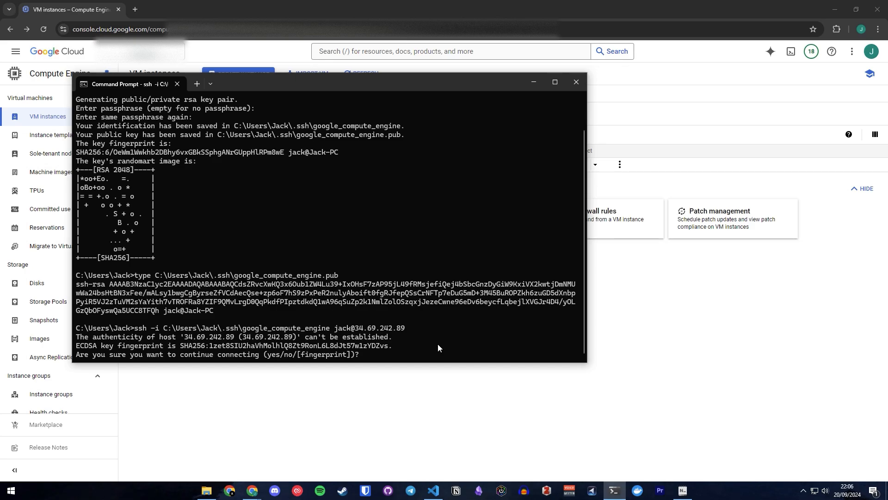
pyautogui.write('yes')
pyautogui.press('Return')
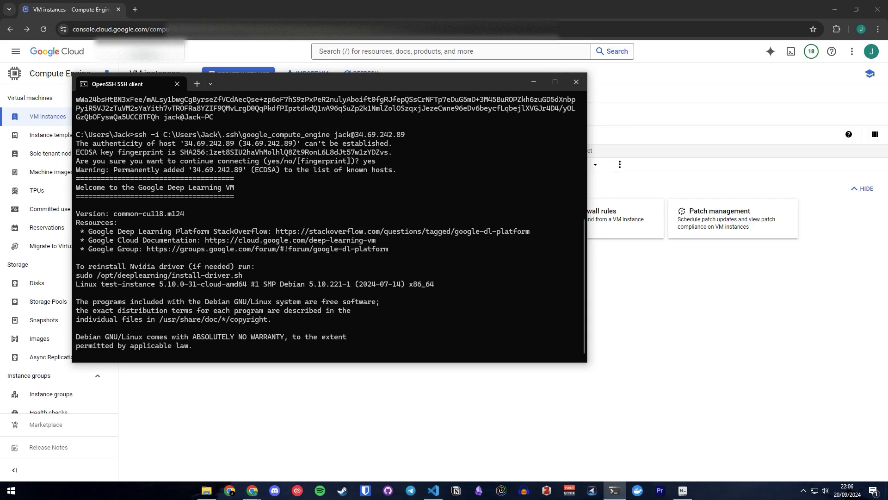
# Move the terminal window aside and run nvidia-smi in the SSH session to check the VM's GPU and driver.
pyautogui.moveTo(405, 85); pyautogui.dragTo(594, 94)
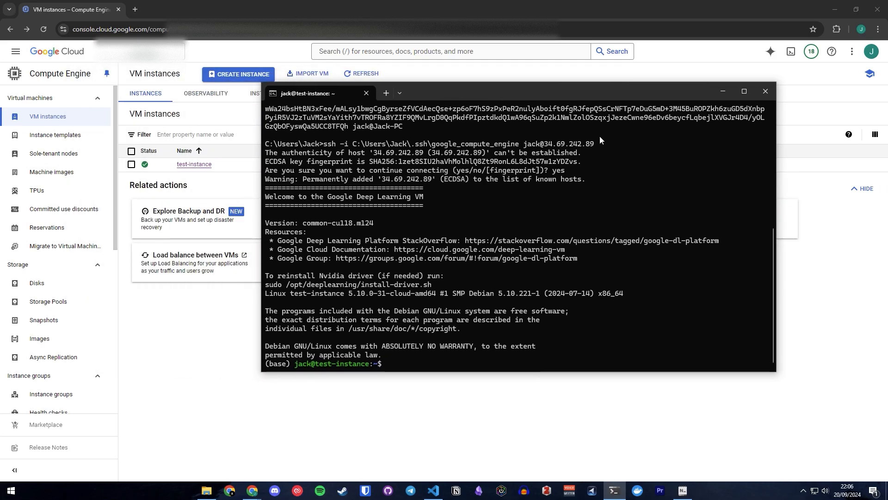
pyautogui.write('nvidia-smi')
pyautogui.press('Return')
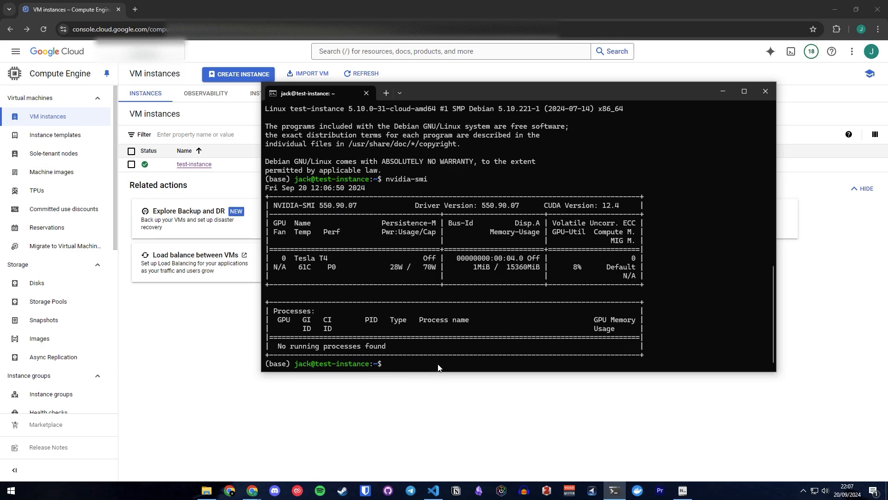
# Exit the SSH session in Command Prompt, recall the previous ssh -i connection command, and copy it in full.
pyautogui.click(433, 490)
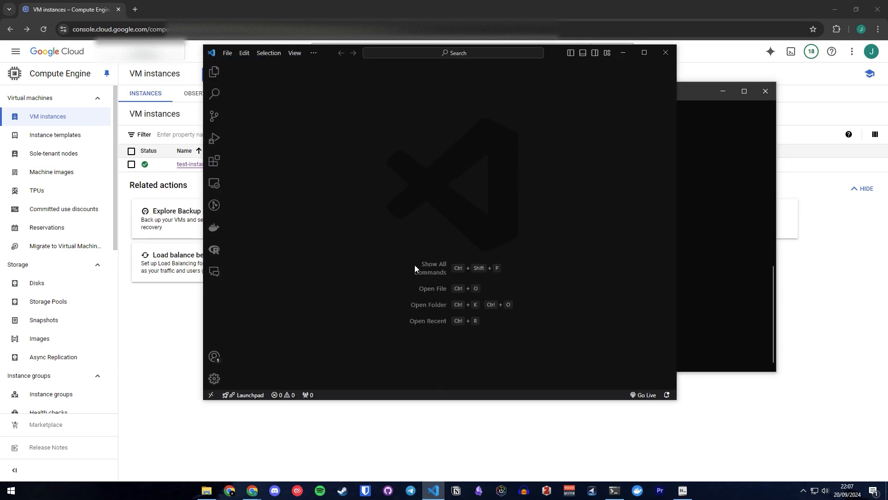
pyautogui.click(740, 238)
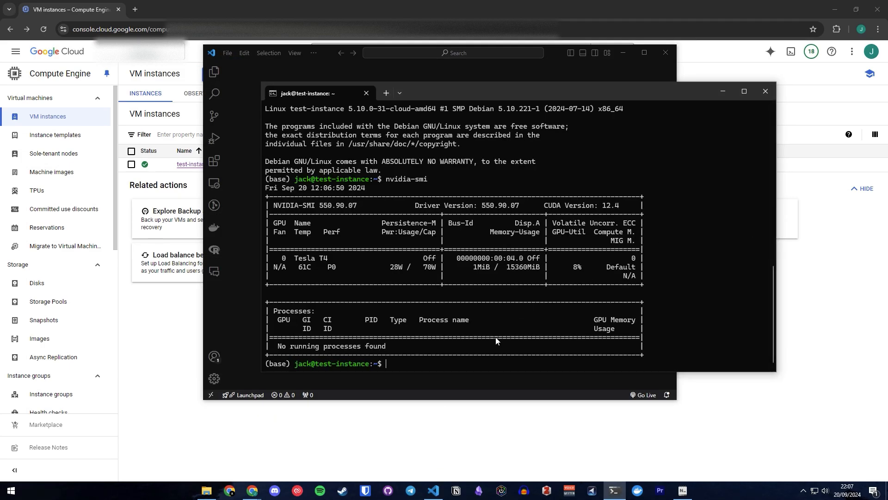
pyautogui.write('exit')
pyautogui.press('Return')
pyautogui.press('Up')
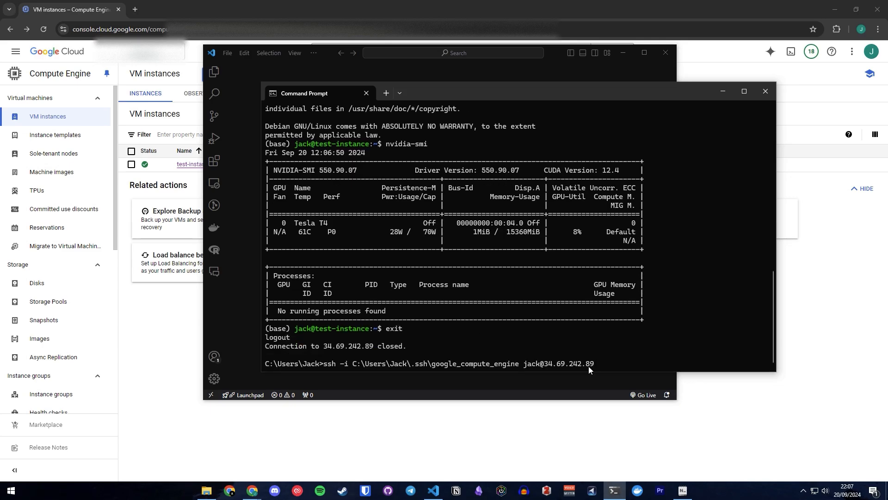
pyautogui.moveTo(593, 362); pyautogui.dragTo(323, 366)
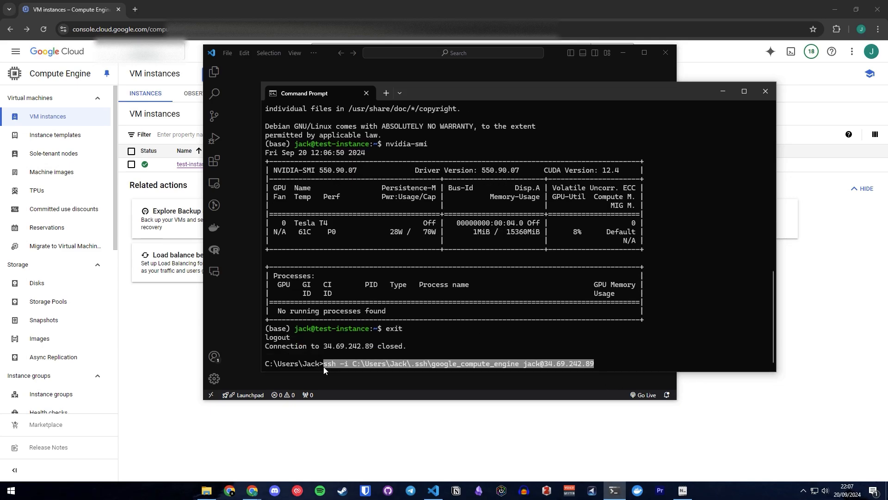
pyautogui.hotkey('ctrl', 'c')
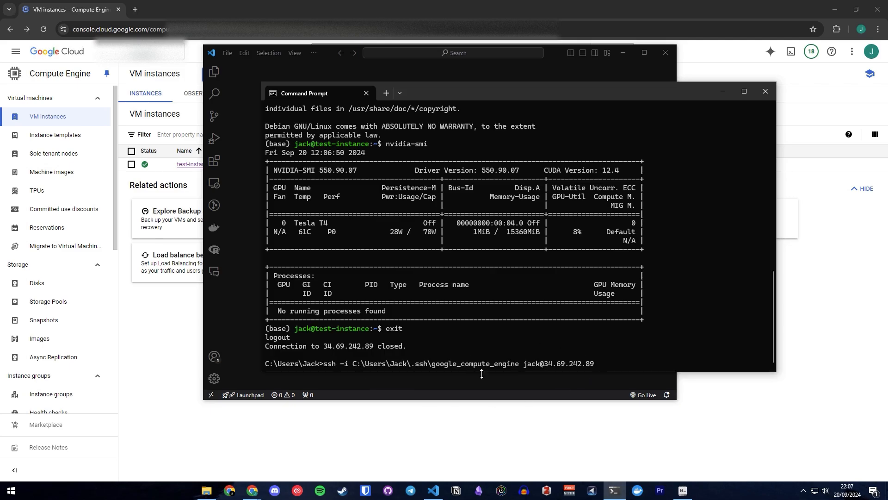
# In VS Code, add a new Remote-SSH host using the copied ssh command and save it to the config file in the user's .ssh folder.
pyautogui.click(441, 389)
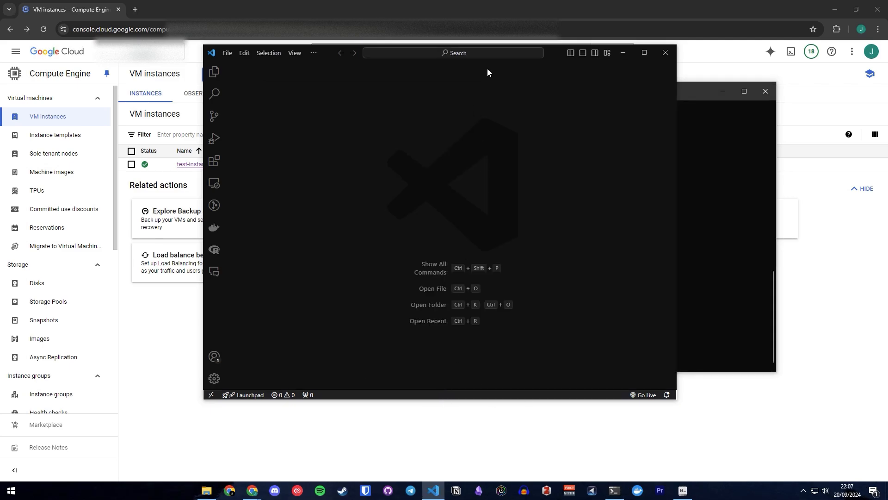
pyautogui.click(211, 396)
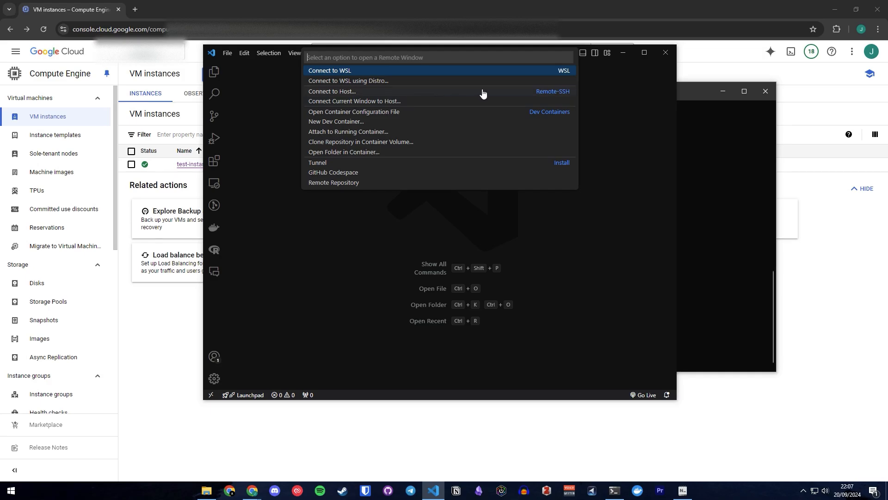
pyautogui.click(556, 94)
pyautogui.click(372, 72)
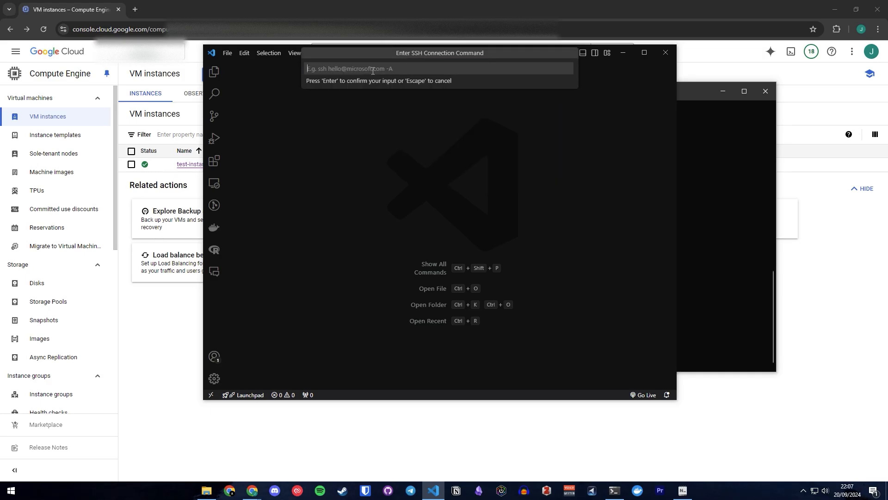
pyautogui.hotkey('ctrl', 'v')
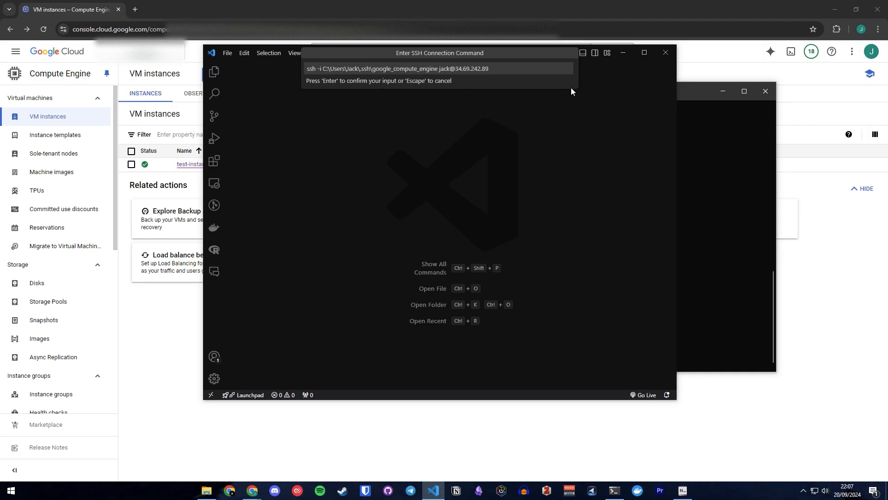
pyautogui.press('Return')
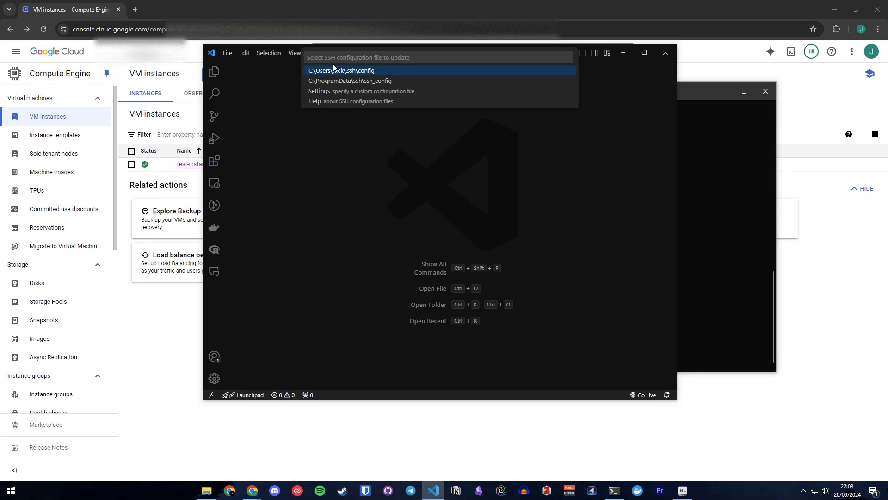
pyautogui.click(378, 75)
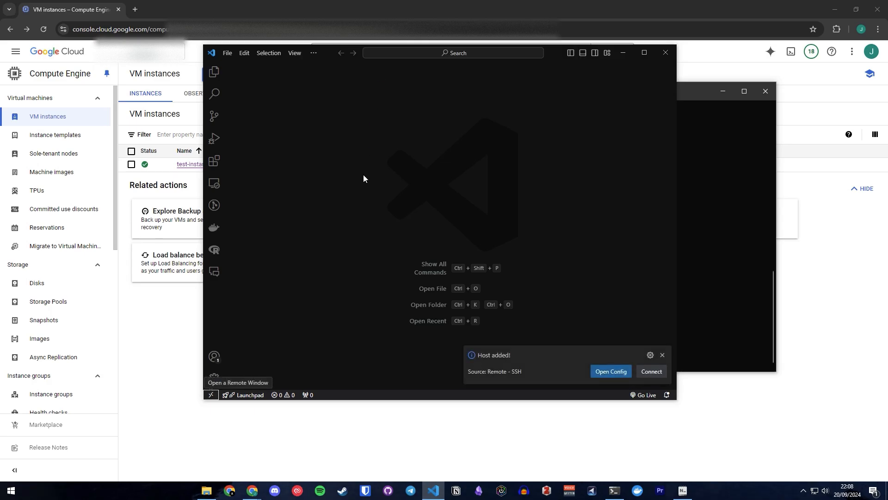
# Open config from the .ssh folder in File Explorer with Notepads, inspect its HostName and IdentityFile lines, and close it.
pyautogui.click(206, 490)
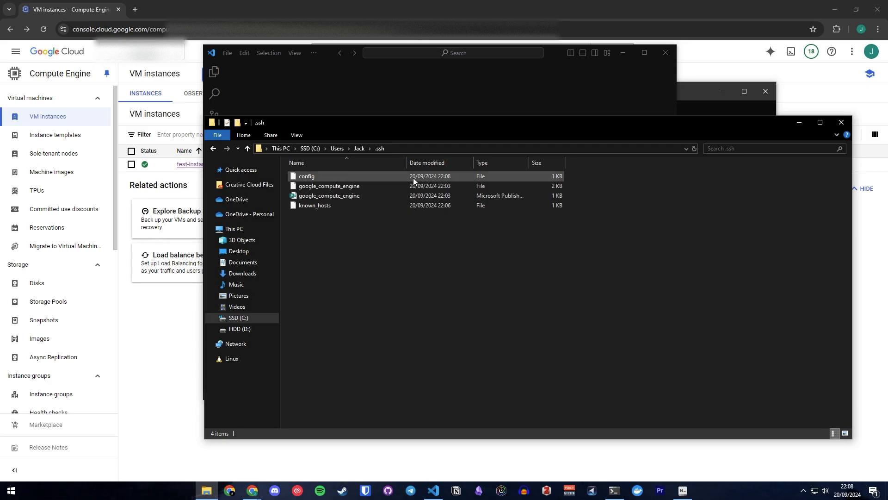
pyautogui.click(412, 178)
pyautogui.rightClick(412, 178)
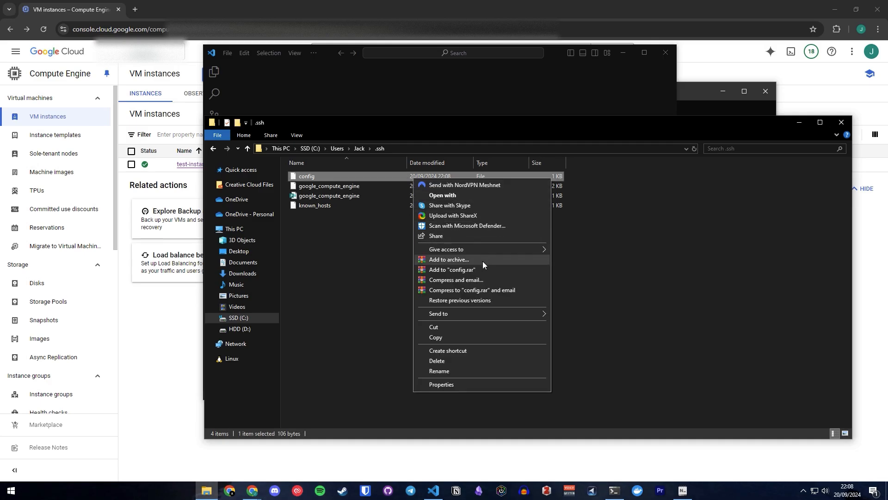
pyautogui.click(473, 196)
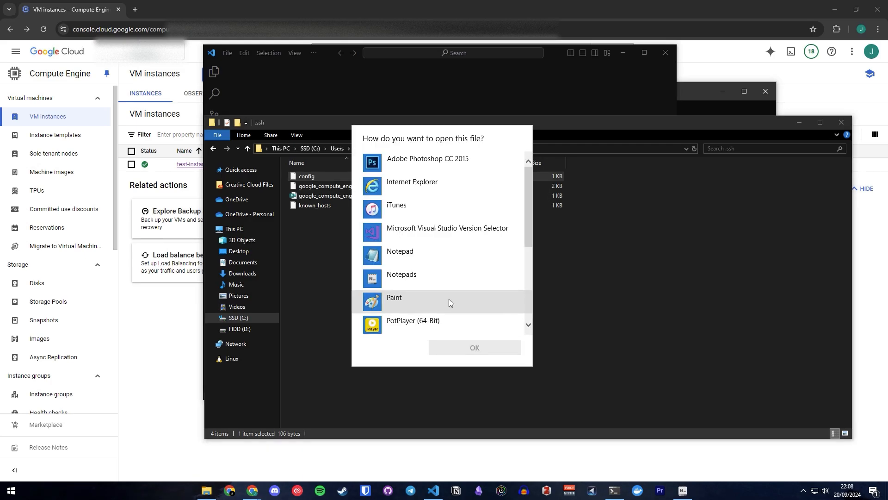
pyautogui.scroll(-4, 449, 299)
pyautogui.click(423, 195)
pyautogui.click(486, 348)
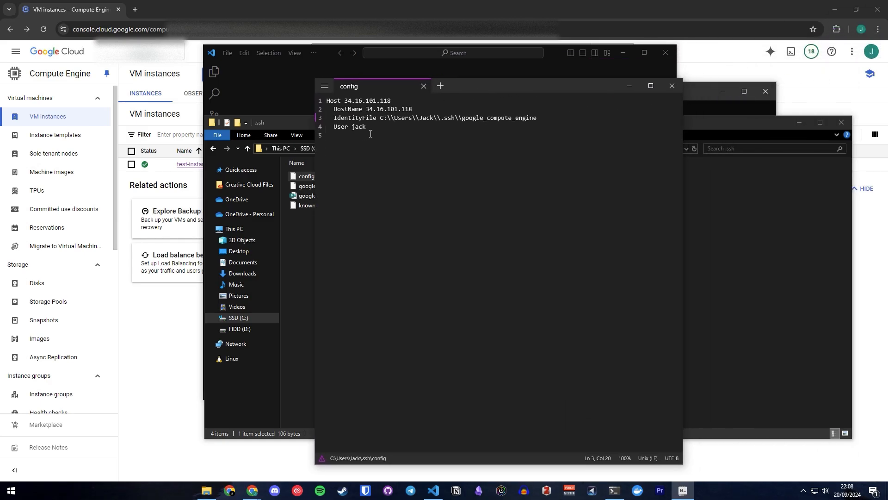
pyautogui.hotkey('ctrl', 'a')
pyautogui.click(399, 116)
pyautogui.moveTo(551, 115); pyautogui.dragTo(328, 110)
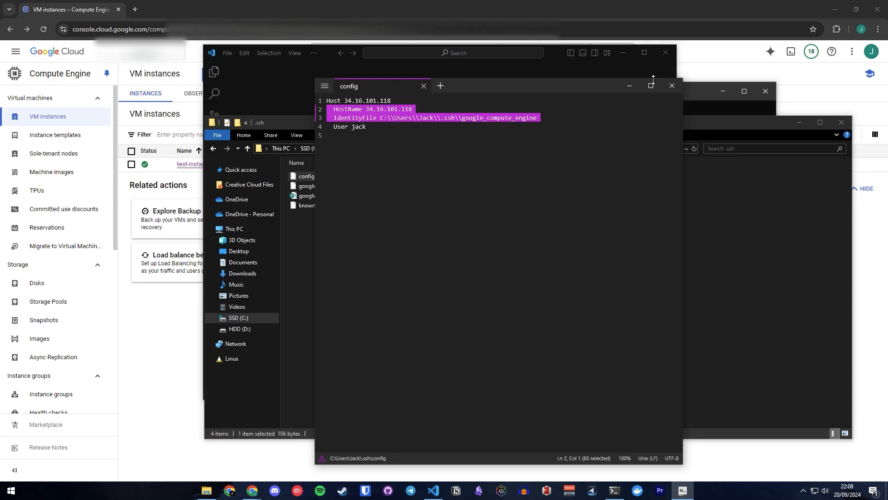
pyautogui.click(673, 86)
# Reopen config in Notepads, insert double backslashes between all parts of the IdentityFile path to google_compute_engine, save the file, and close it.
pyautogui.rightClick(351, 174)
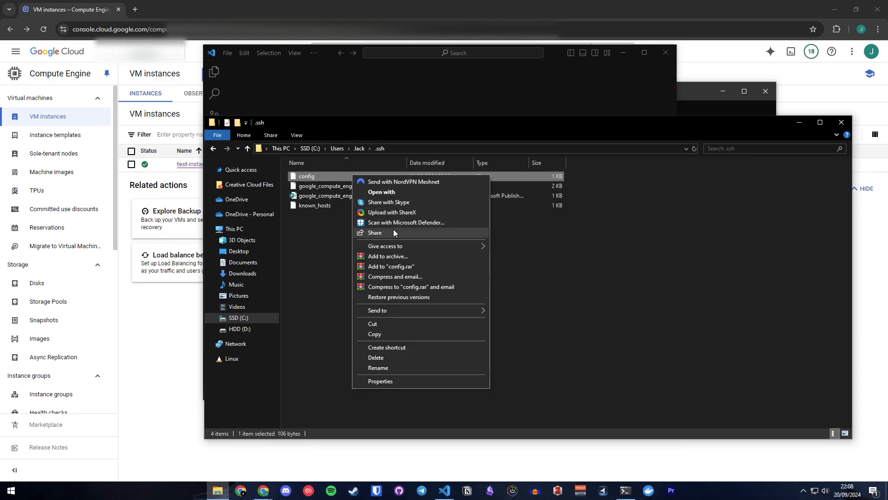
pyautogui.click(399, 193)
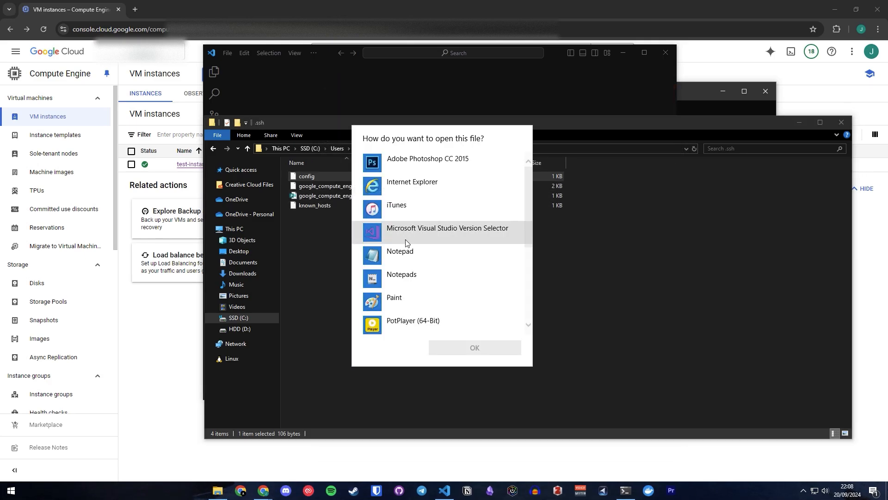
pyautogui.click(423, 274)
pyautogui.click(463, 349)
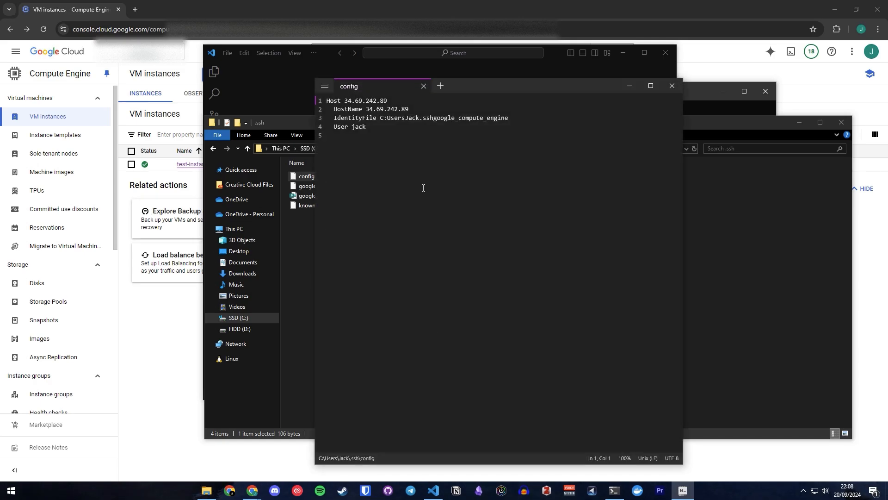
pyautogui.moveTo(387, 121); pyautogui.dragTo(526, 119)
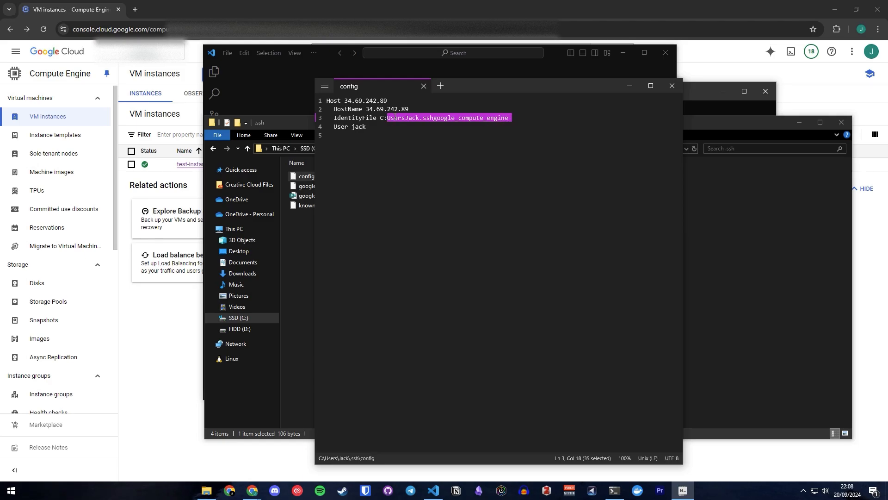
pyautogui.press('Left')
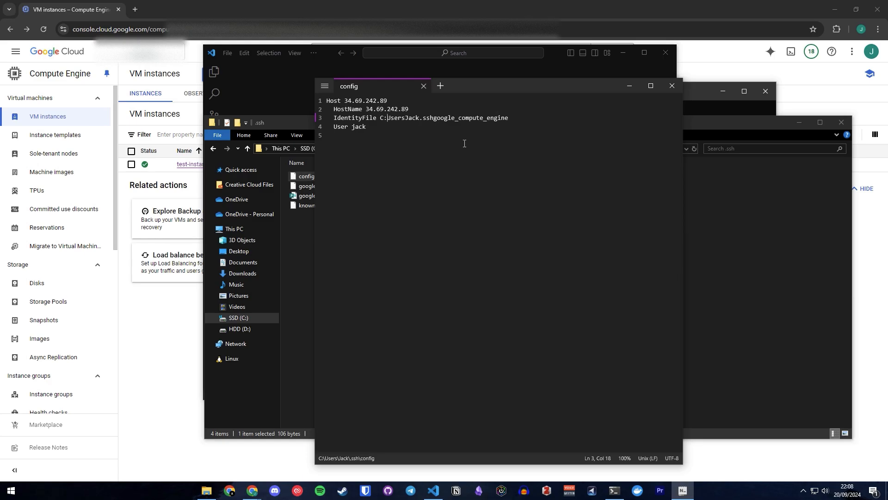
pyautogui.write('\\\\')
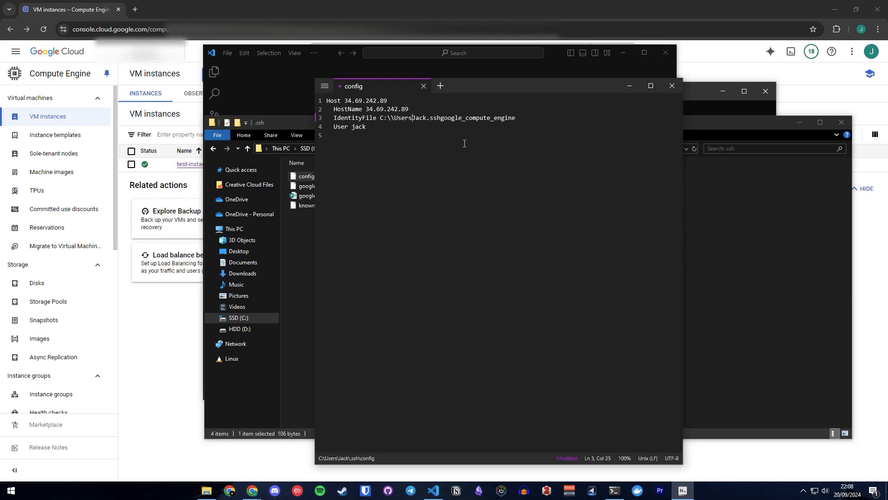
pyautogui.write('\\\\')
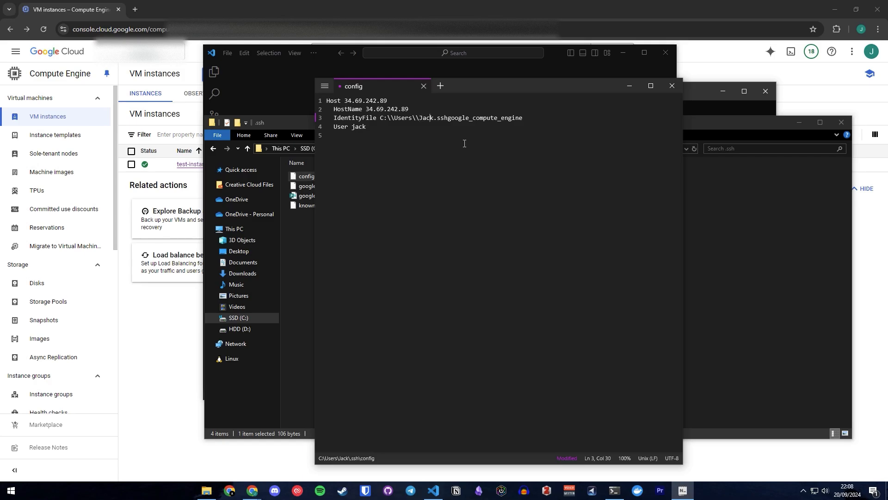
pyautogui.write('\\\\')
pyautogui.write('\\\\')
pyautogui.hotkey('ctrl', 's')
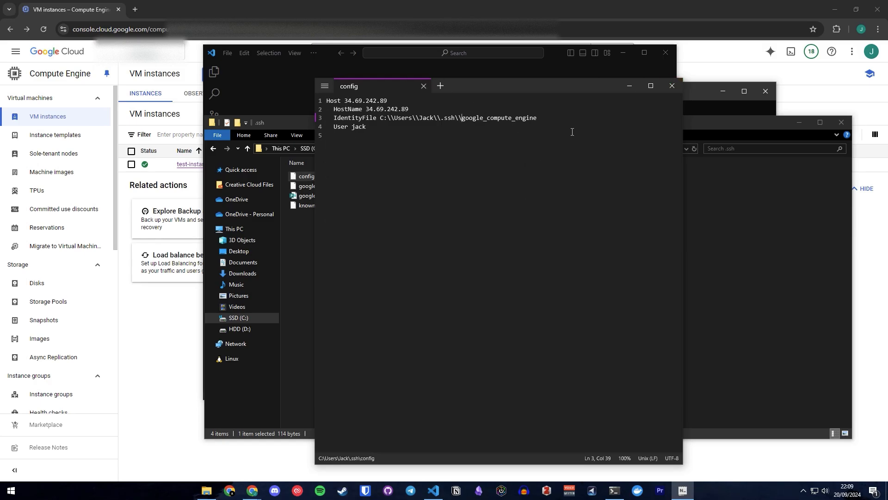
pyautogui.click(672, 85)
# Return to VS Code, connect to the newly added SSH host, choose Linux as its platform, and maximize the remote window.
pyautogui.click(456, 106)
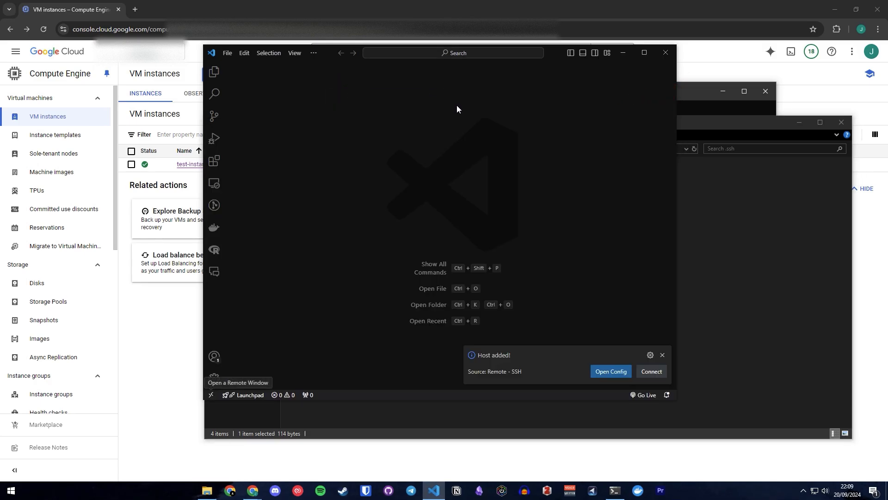
pyautogui.click(651, 372)
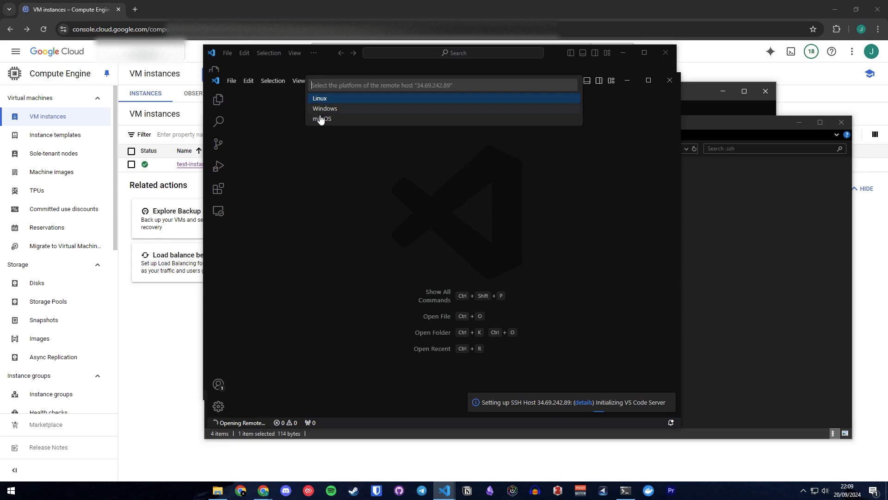
pyautogui.click(326, 101)
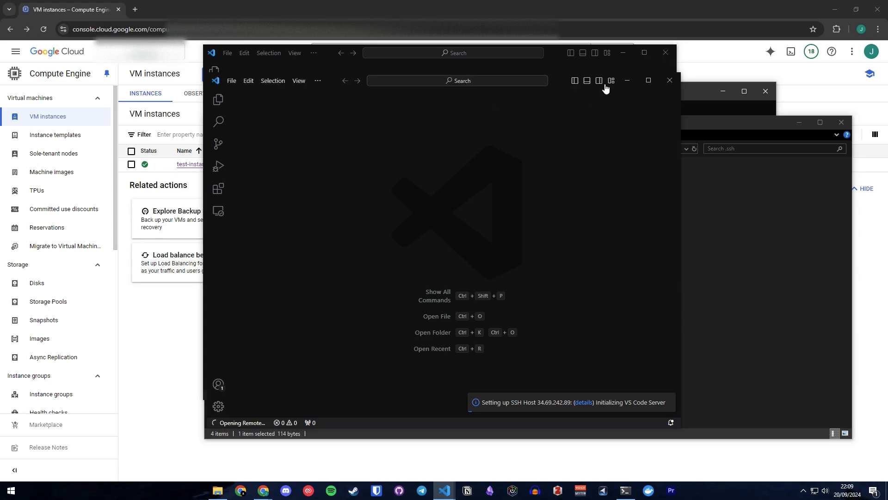
pyautogui.doubleClick(558, 85)
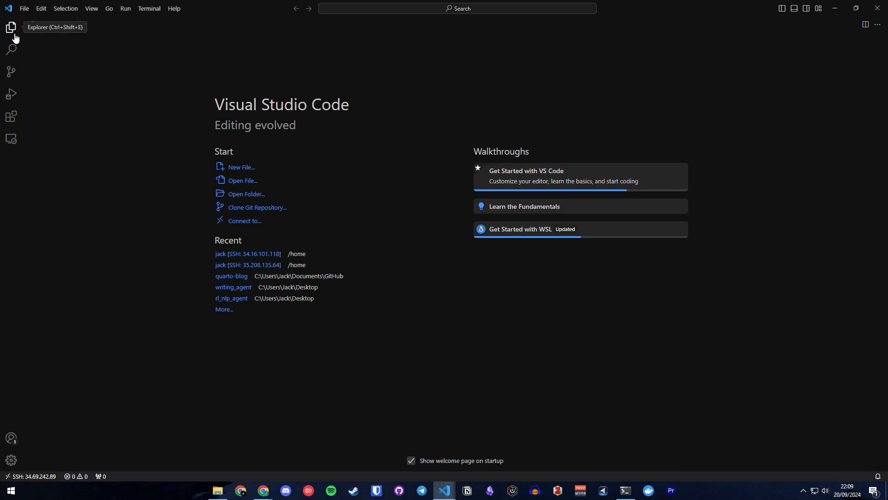
# Open the user's home folder on the remote host and trust its authors, including all files in the parent folder 'home'.
pyautogui.click(11, 29)
pyautogui.click(79, 70)
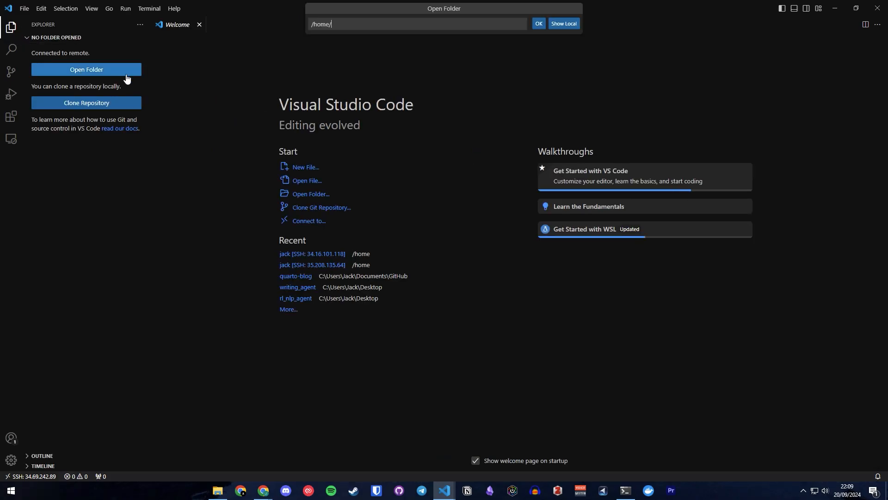
pyautogui.click(538, 26)
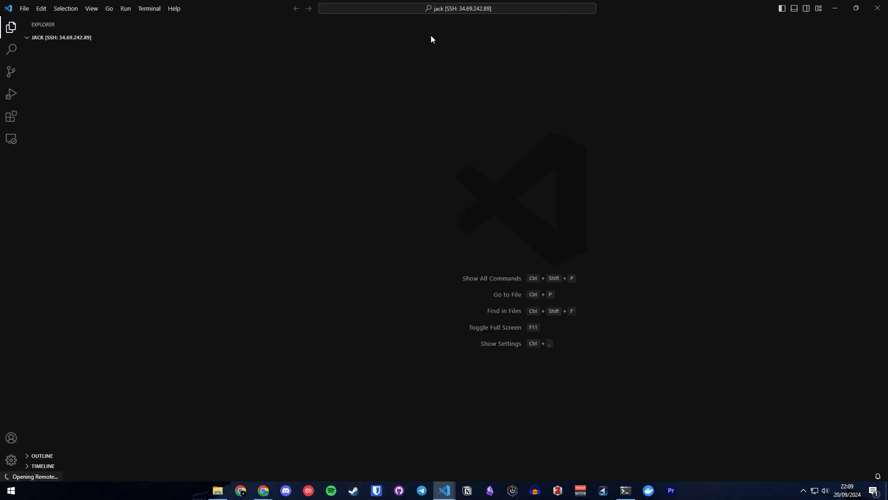
pyautogui.click(331, 25)
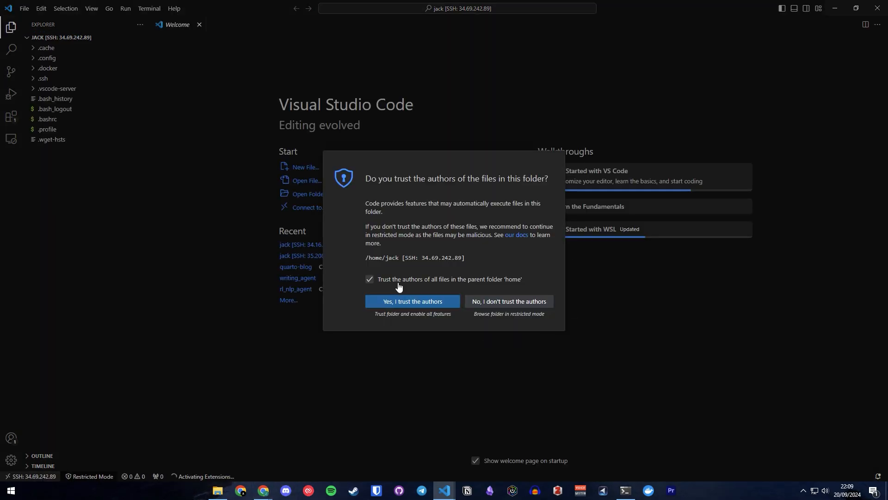
pyautogui.click(407, 302)
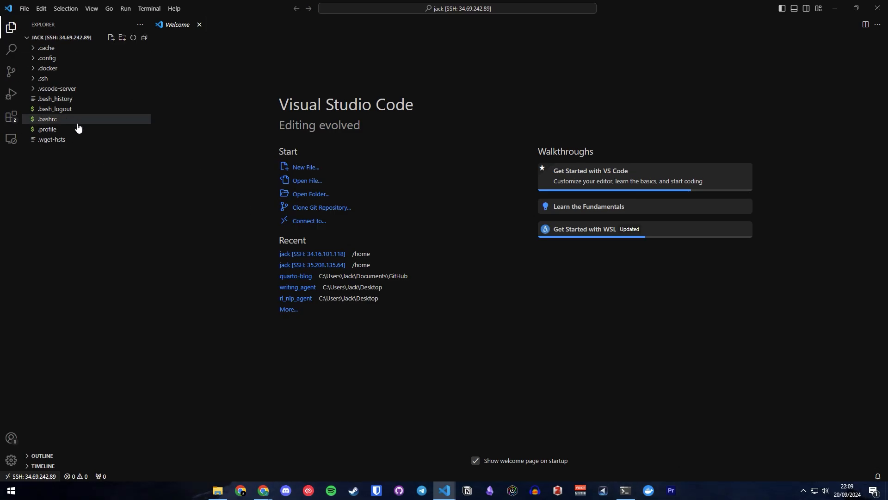
# Create a new folder named training_example in the root of the remote home directory.
pyautogui.click(89, 168)
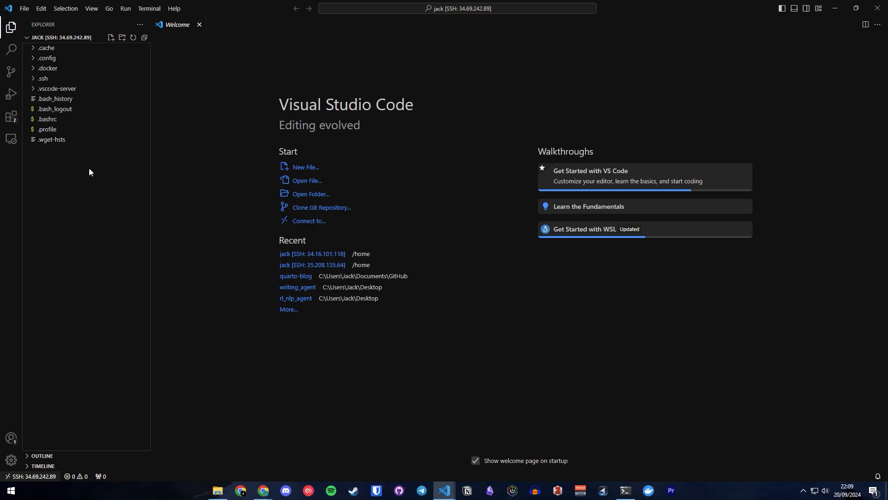
pyautogui.click(122, 38)
pyautogui.write('t')
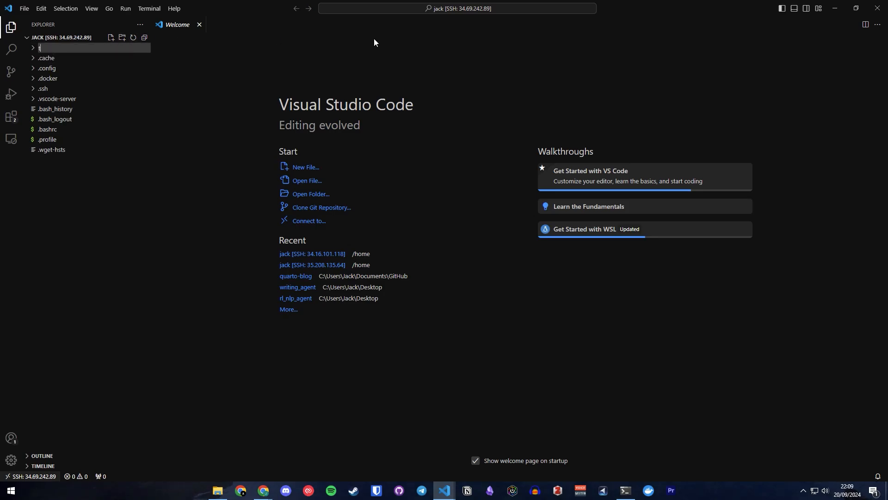
pyautogui.press('BackSpace')
pyautogui.write('training_ex')
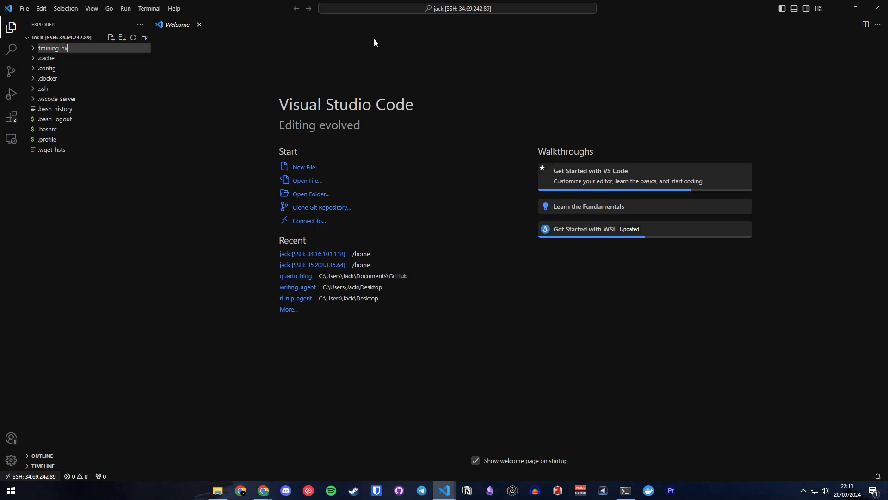
pyautogui.write('ample')
pyautogui.press('Return')
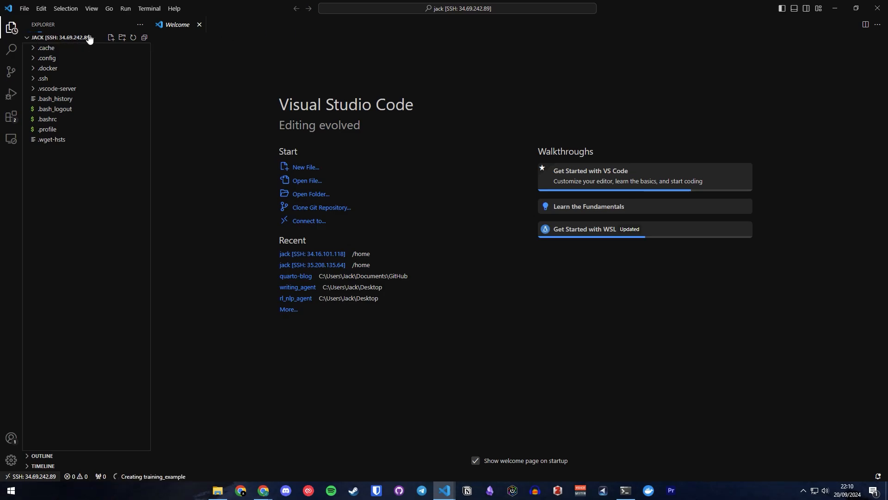
# Create a Python file named train.py inside the training_example folder.
pyautogui.click(112, 38)
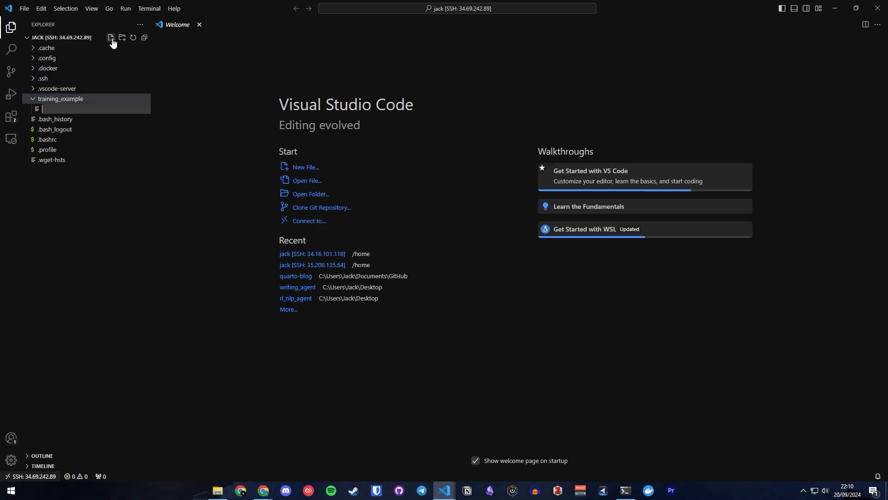
pyautogui.write('train.py')
pyautogui.press('Return')
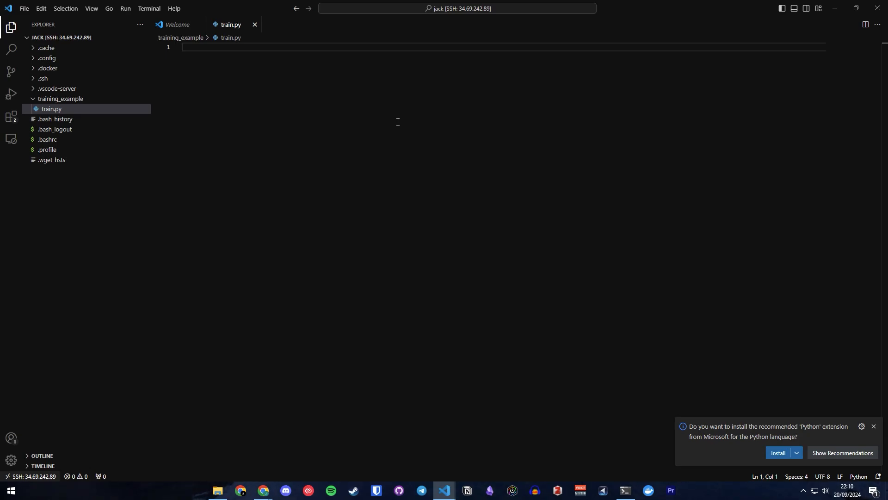
# Close the Welcome page and restore the remote VS Code window to a smaller size, moving it aside to expose the browser.
pyautogui.click(154, 9)
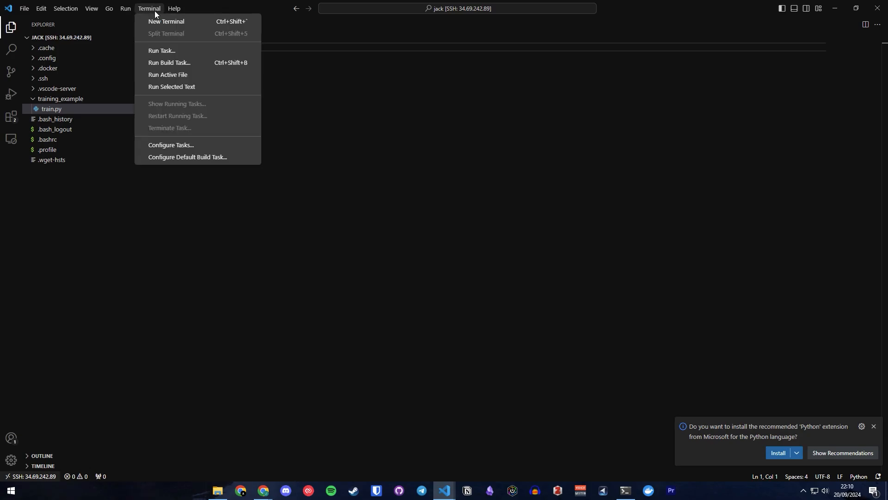
pyautogui.click(69, 196)
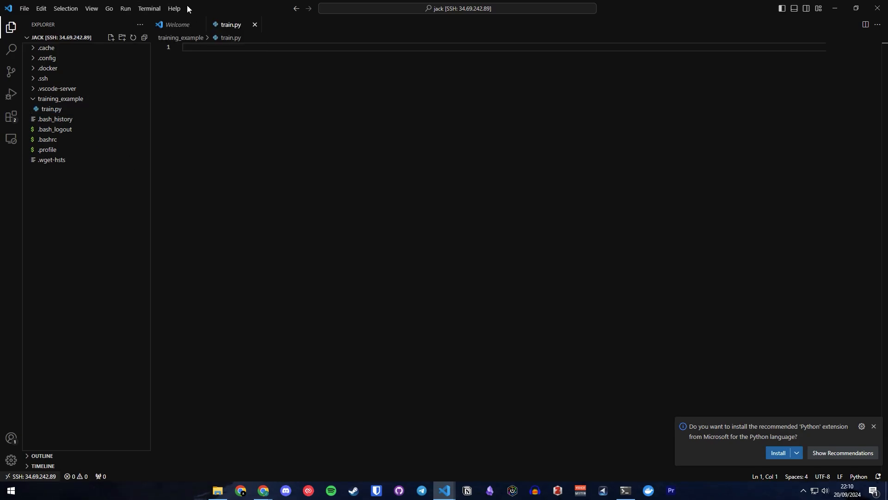
pyautogui.click(200, 25)
pyautogui.click(157, 11)
pyautogui.moveTo(547, 14); pyautogui.dragTo(672, 57)
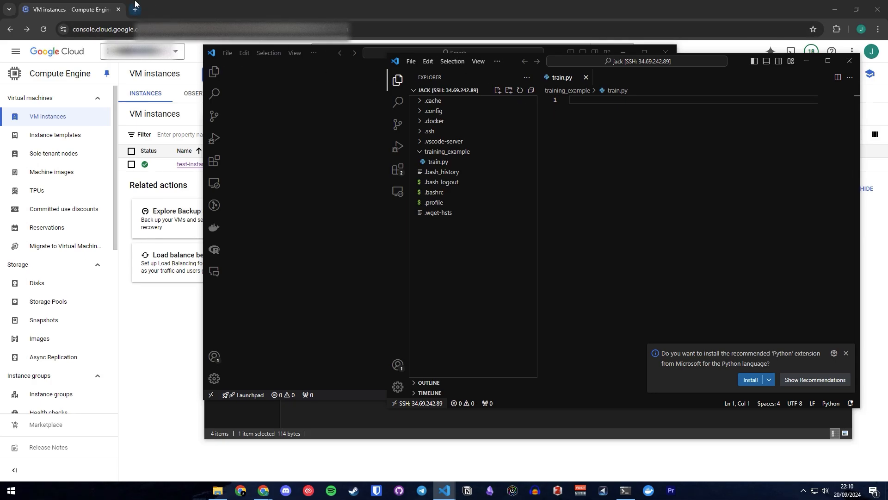
# Switch to Chrome and search Google for "install pytorch" in a new tab.
pyautogui.click(135, 9)
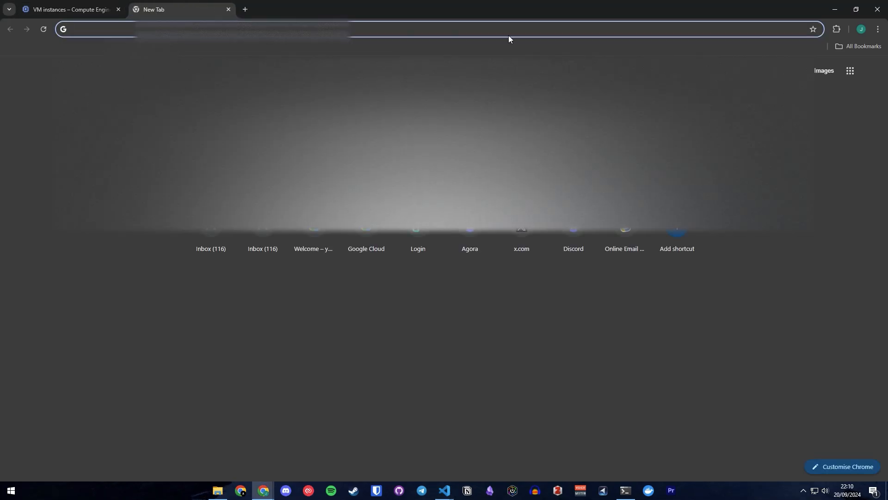
pyautogui.write('ins')
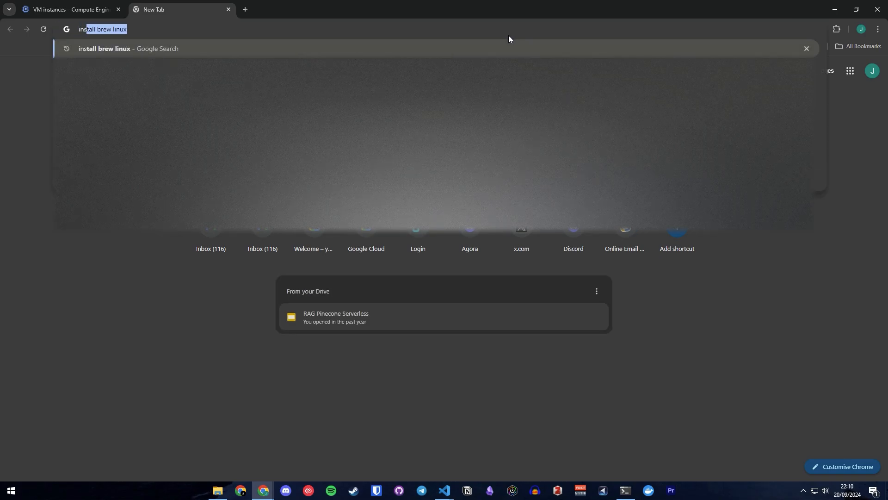
pyautogui.write('tal')
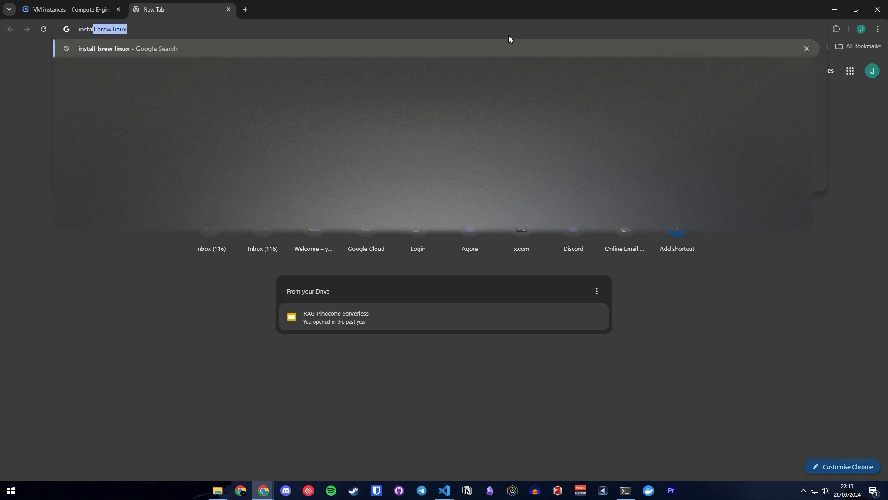
pyautogui.write('l pytorch')
pyautogui.press('Return')
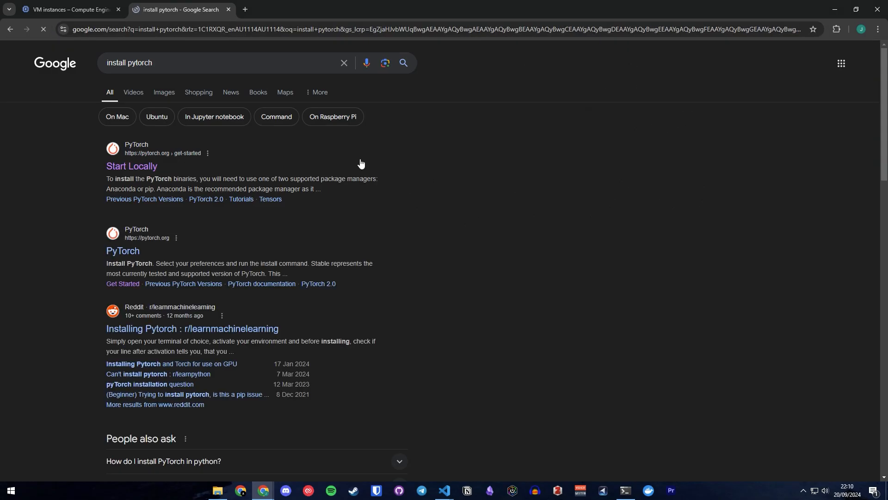
# Open PyTorch's Start Locally page, choose Linux as the OS, and copy the pip3 install command for CUDA 11.8.
pyautogui.click(134, 166)
pyautogui.scroll(-6, 548, 273)
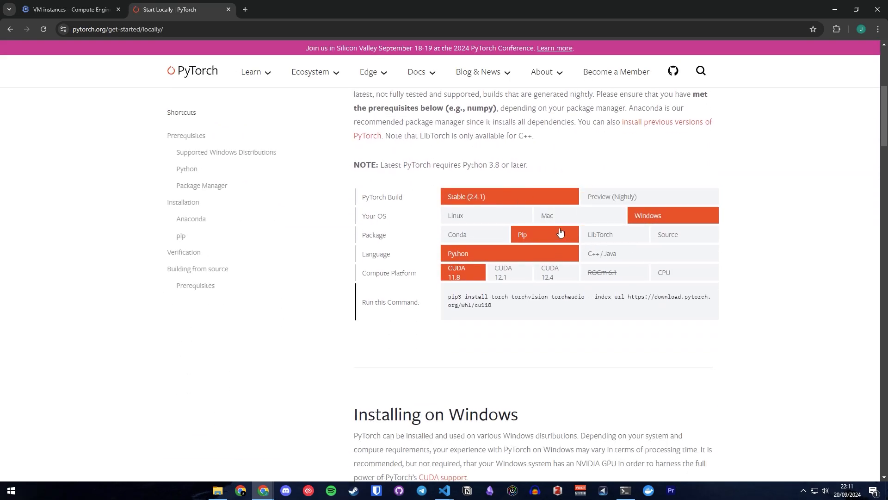
pyautogui.click(495, 216)
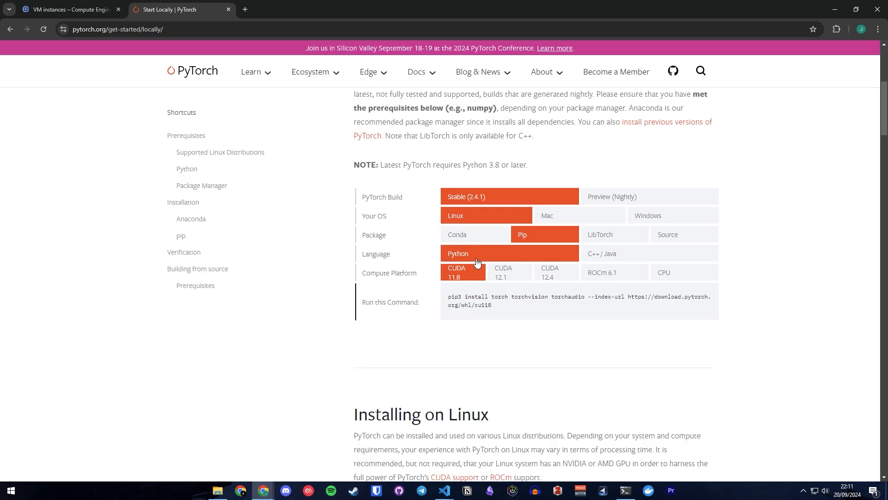
pyautogui.tripleClick(491, 300)
pyautogui.hotkey('ctrl', 'c')
# Return to the remote VS Code window, maximize it, and open a new terminal.
pyautogui.hotkey('alt', 'Tab')
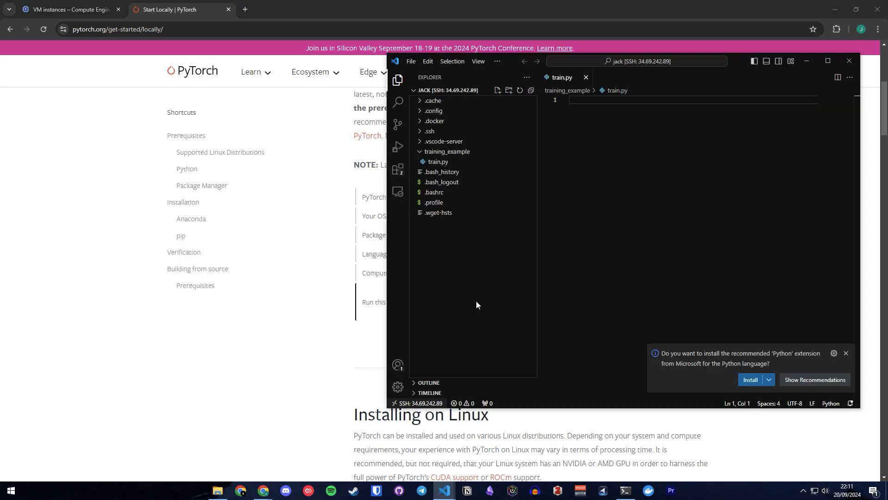
pyautogui.doubleClick(734, 60)
pyautogui.click(163, 9)
pyautogui.click(170, 25)
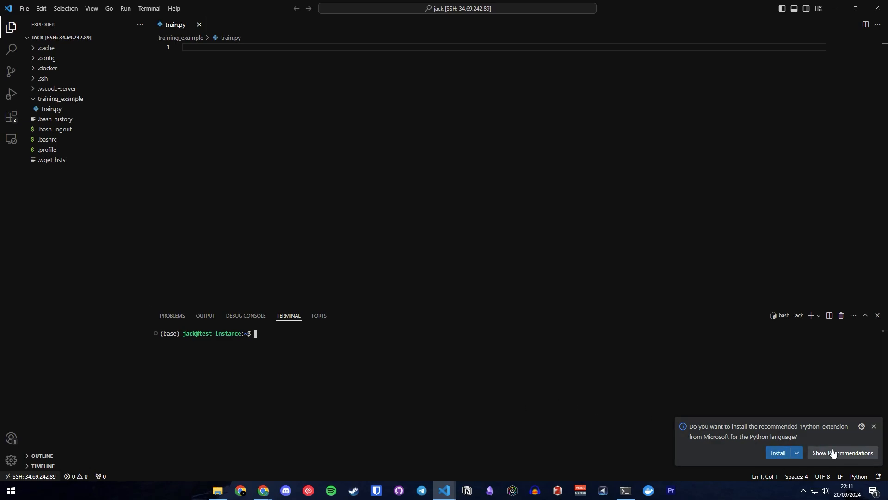
# Install the recommended Python extension on the remote host and run the copied PyTorch pip3 install command in the terminal.
pyautogui.click(775, 458)
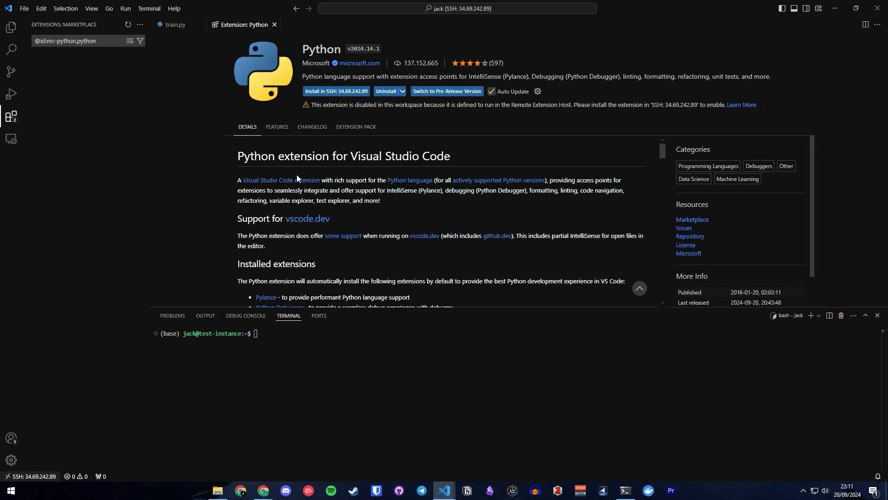
pyautogui.click(3, 25)
pyautogui.click(306, 383)
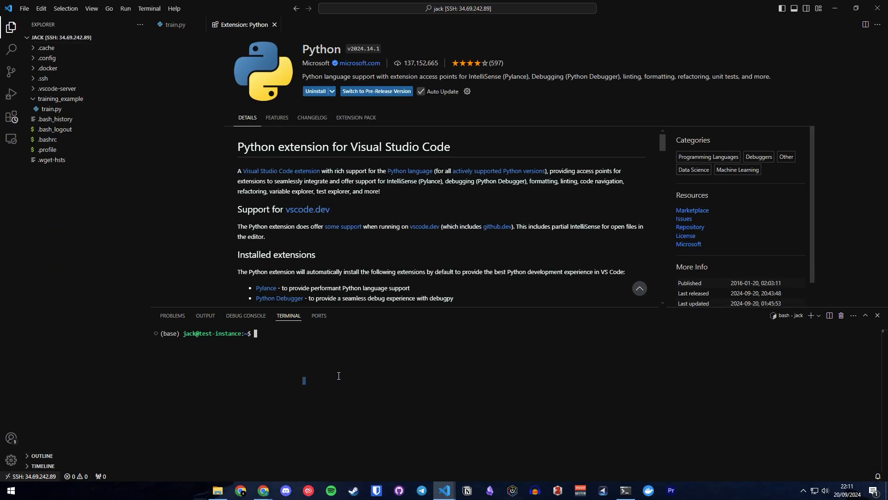
pyautogui.hotkey('ctrl', 'v')
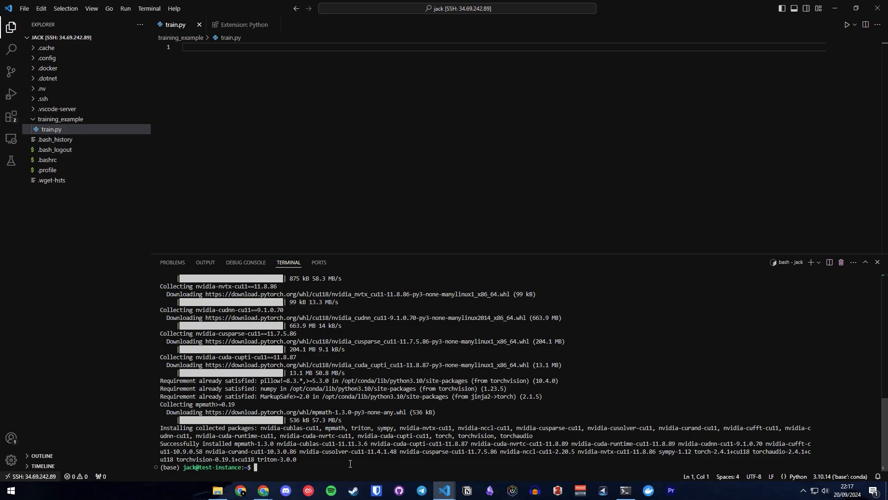
# Start a python3 session in the terminal and import torch.
pyautogui.write('python3')
pyautogui.press('Return')
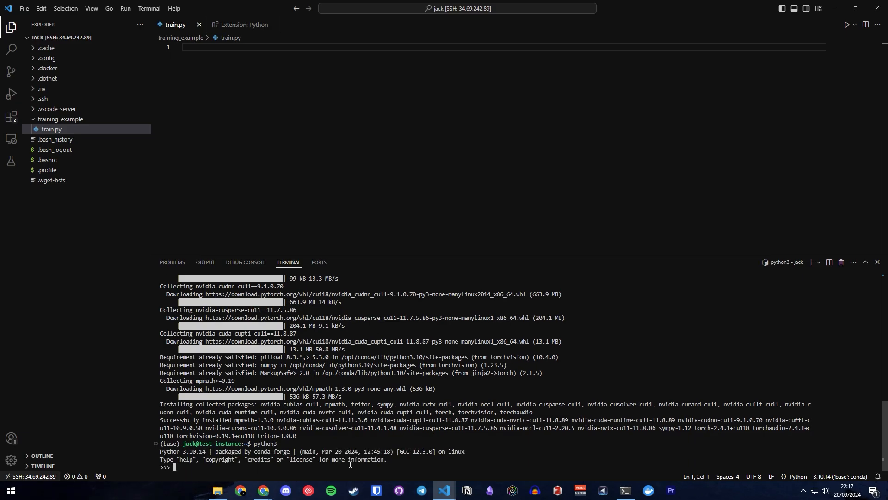
pyautogui.write('import torch')
pyautogui.press('Return')
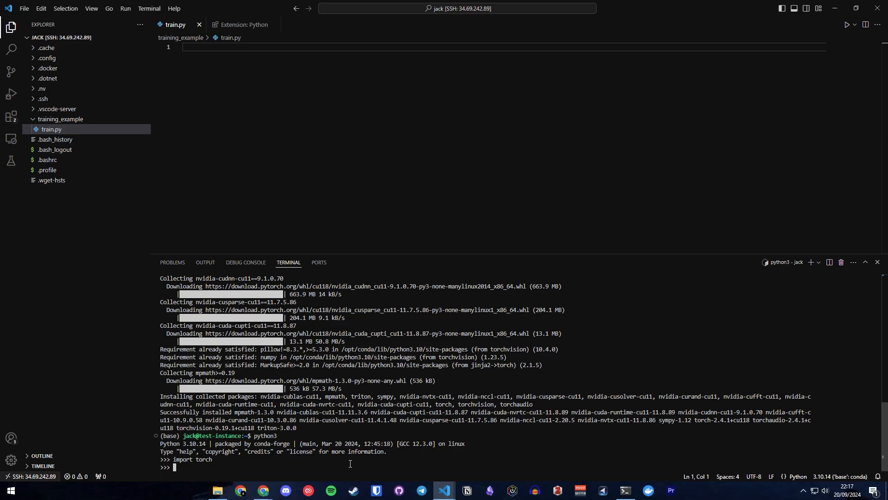
# Check GPU availability in the Python session by running torch.cuda.is_available().
pyautogui.write('torch.cuda.is_availabl')
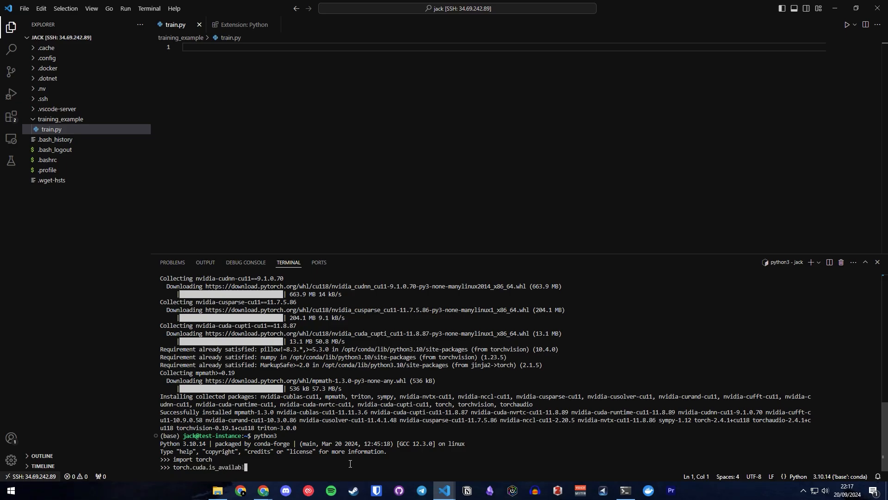
pyautogui.write('e()')
pyautogui.press('Return')
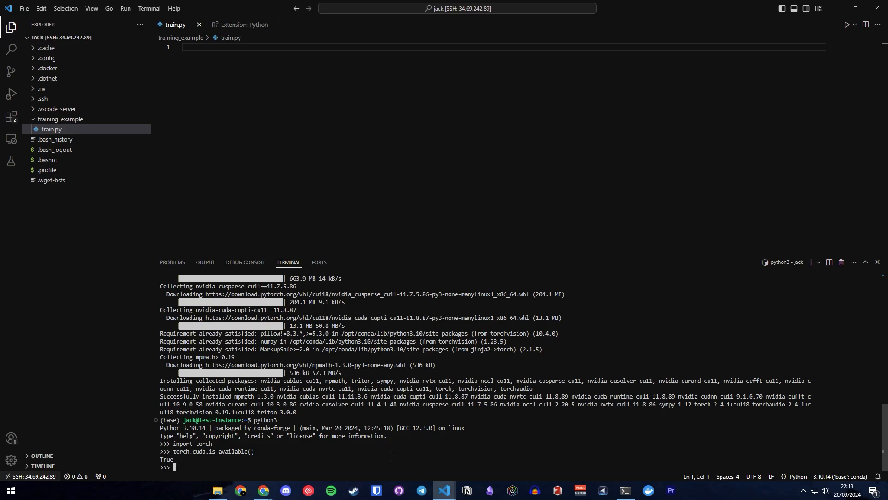
# Switch to the Google Cloud console in Chrome, open test-instance, and examine its details down to the GPUs entry and network interfaces.
pyautogui.moveTo(660, 5); pyautogui.dragTo(887, 3)
pyautogui.click(77, 5)
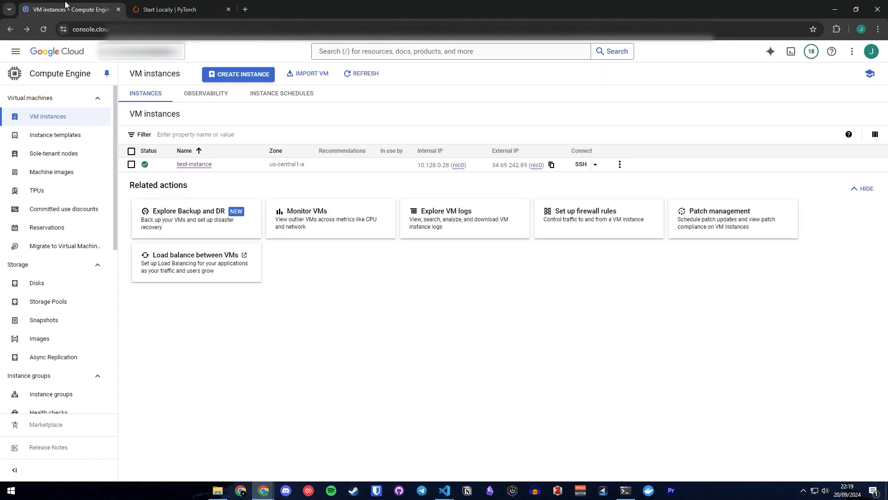
pyautogui.click(194, 165)
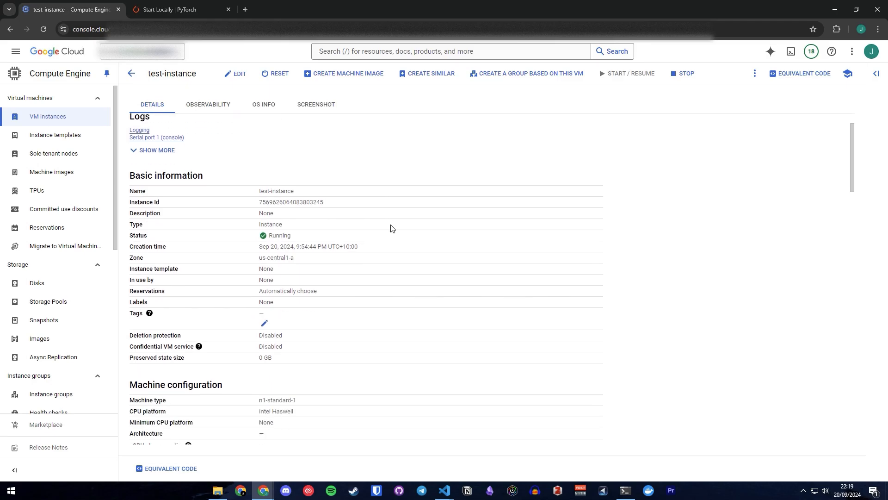
pyautogui.scroll(-3, 391, 229)
pyautogui.scroll(-4, 352, 229)
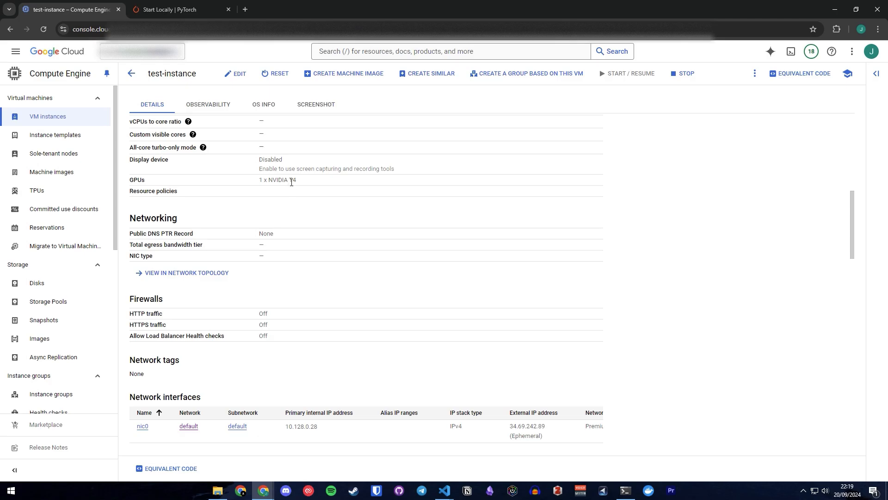
pyautogui.scroll(10, 270, 159)
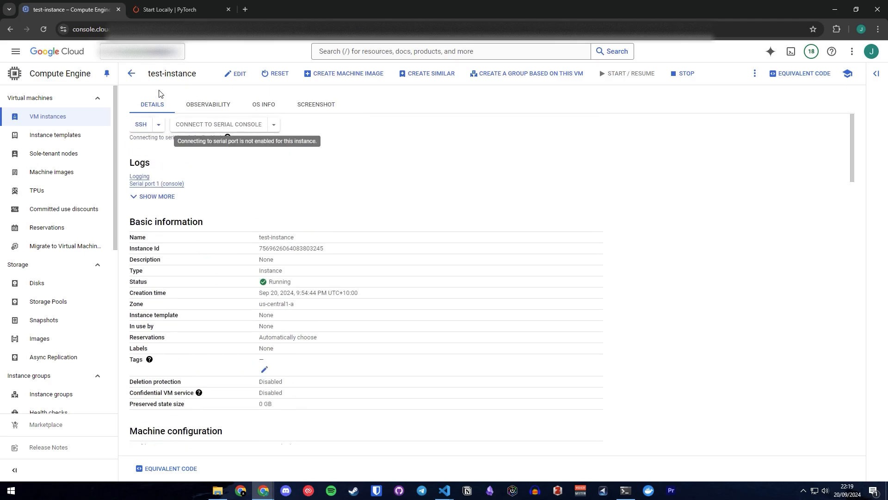